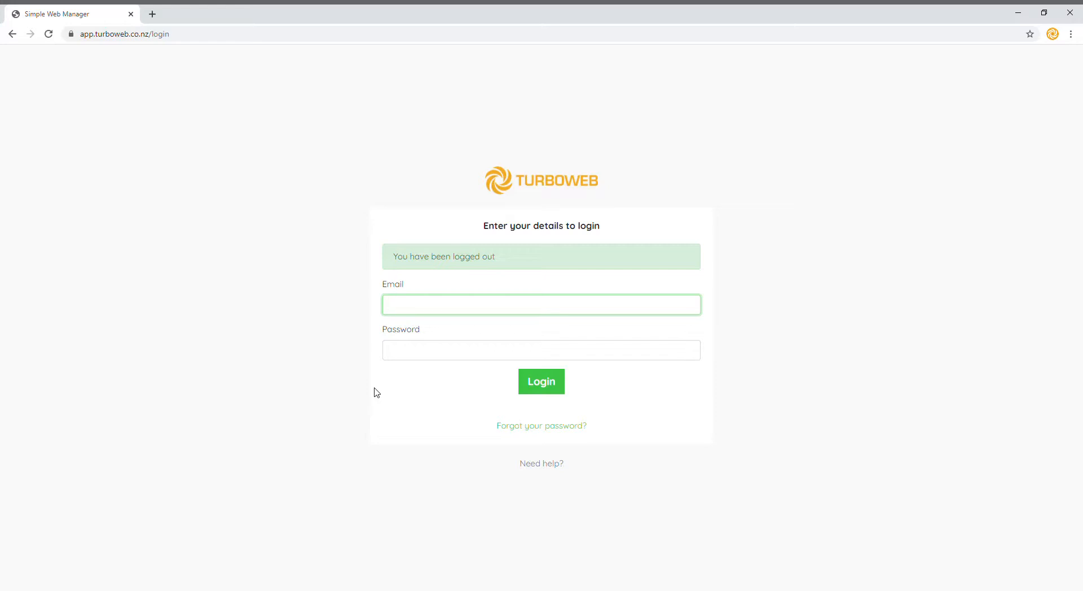
Log in to the site manager with the account's email and password
left_click(417, 330)
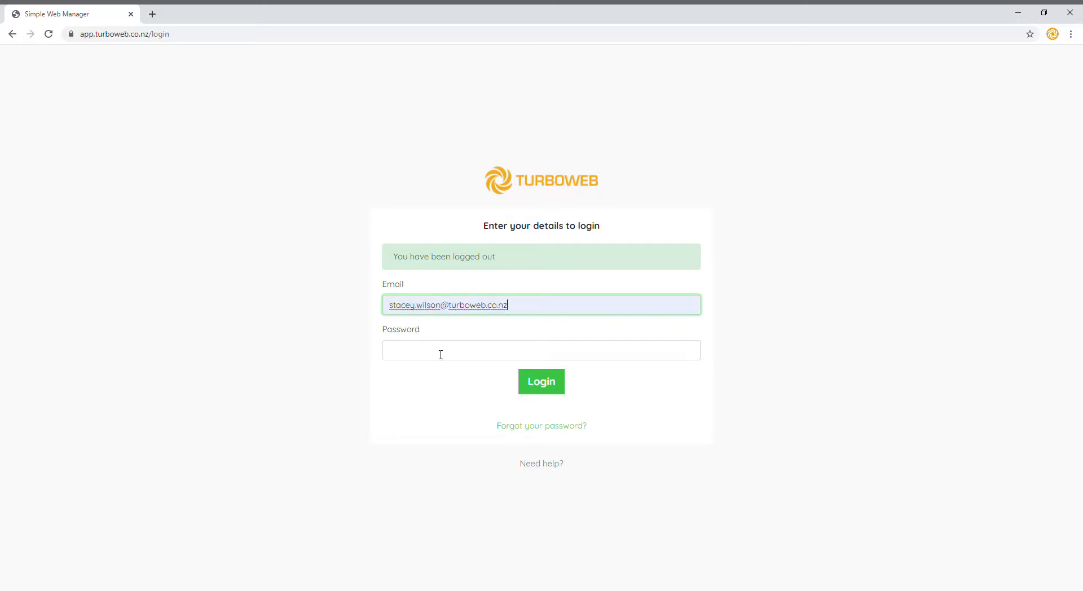
left_click(441, 355)
type("•••••")
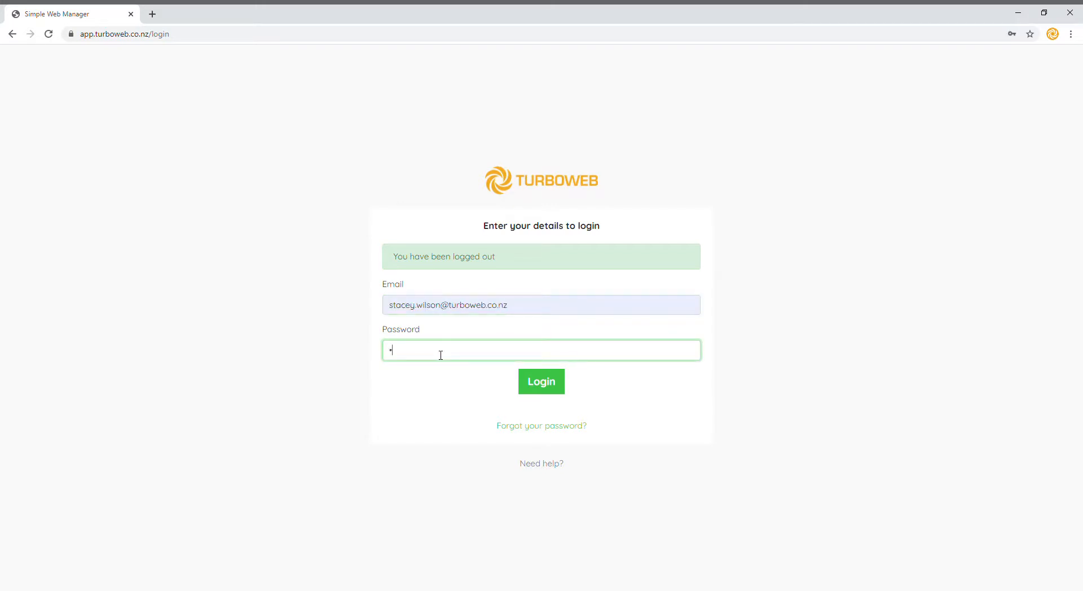
type("••")
left_click(544, 383)
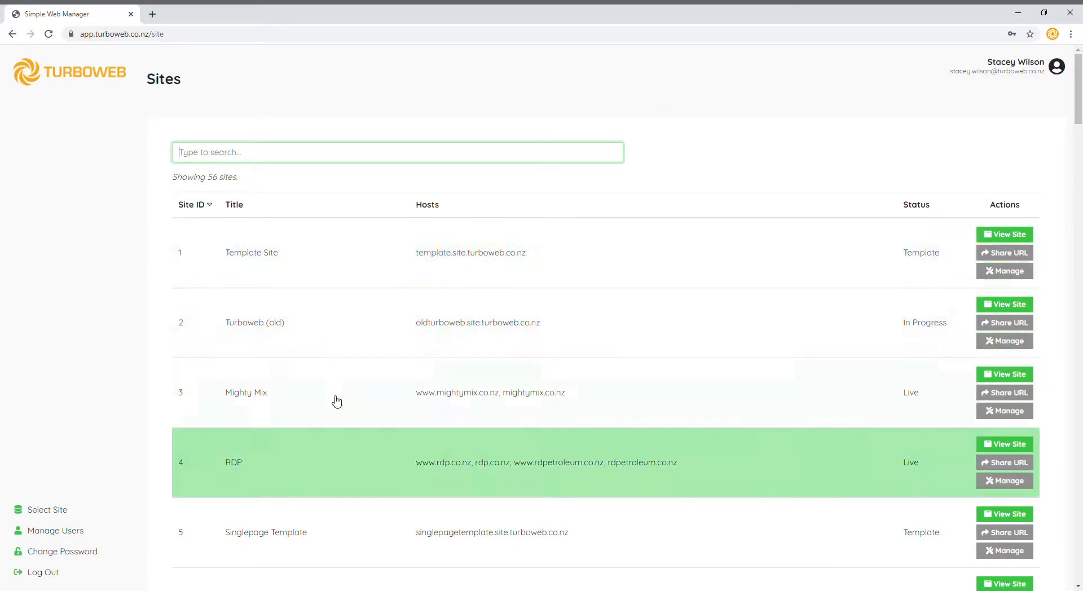
Open the Template Site for management and bring up its public website in a separate browser tab
left_click(345, 267)
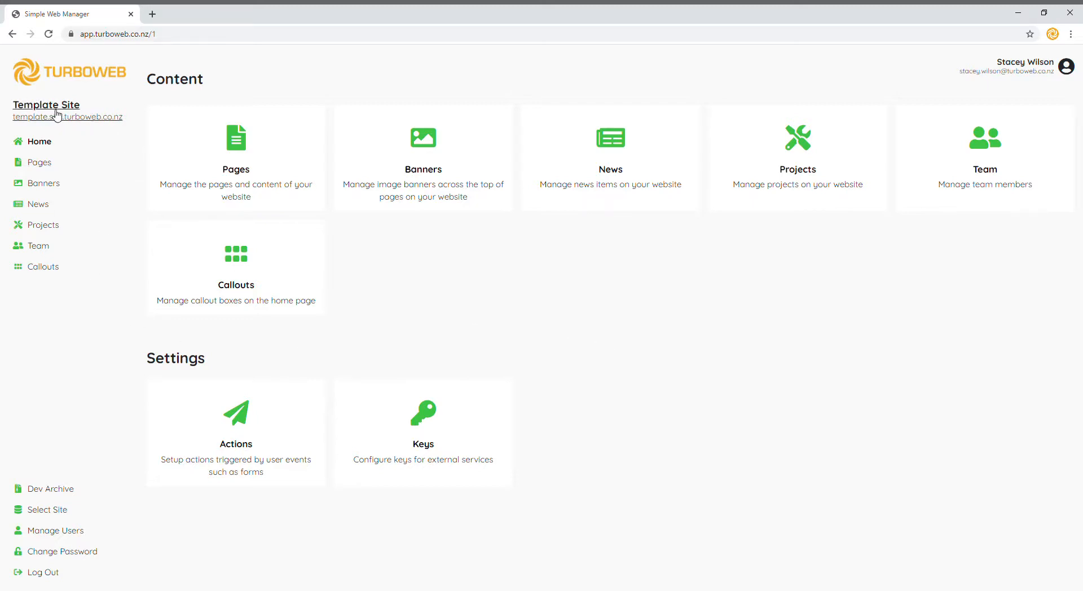
middle_click(85, 108)
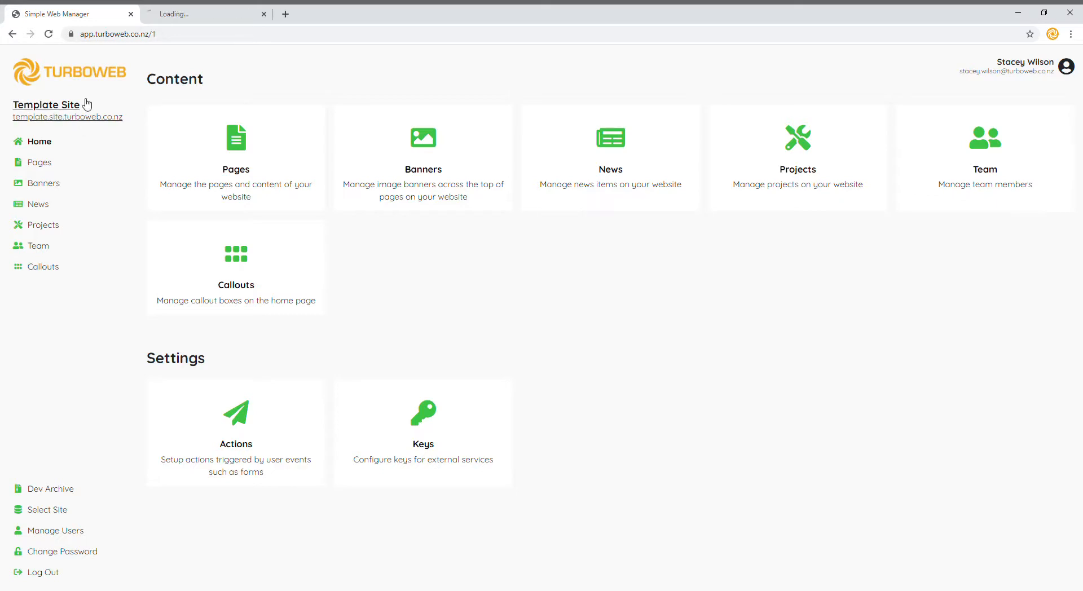
left_click(222, 20)
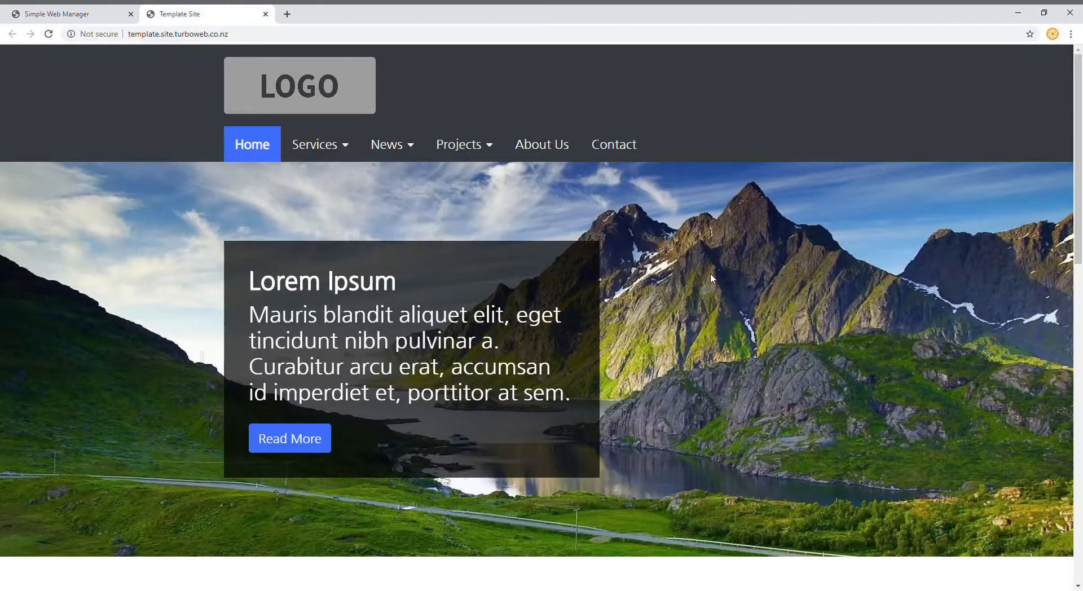
Look through the public home page, from the banner and service callouts down to the Template Site text
scroll(709, 273, "down", 8)
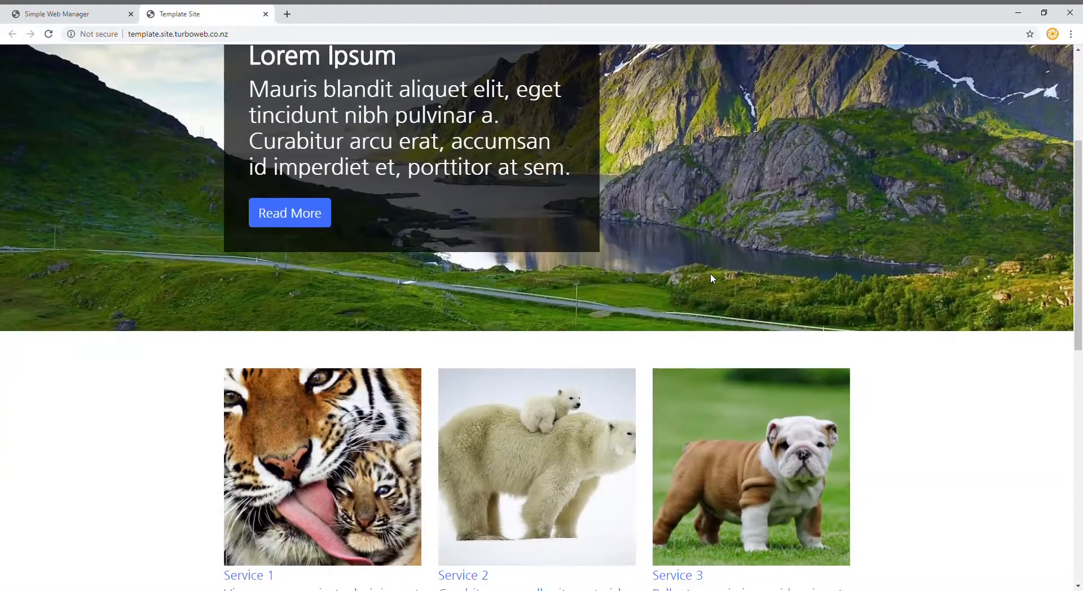
scroll(710, 273, "down", 6)
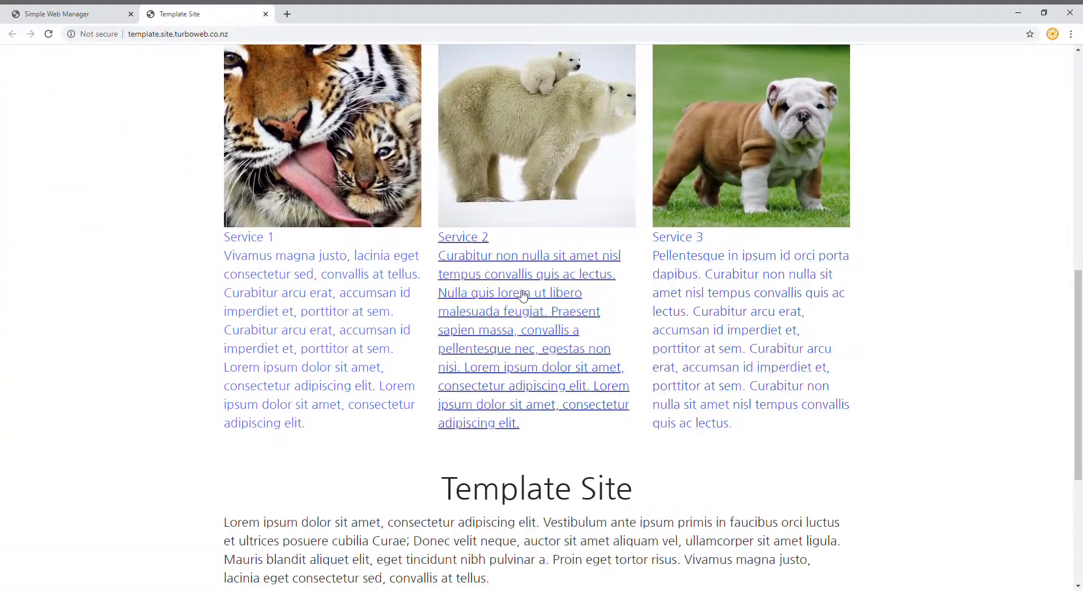
scroll(165, 334, "up", 15)
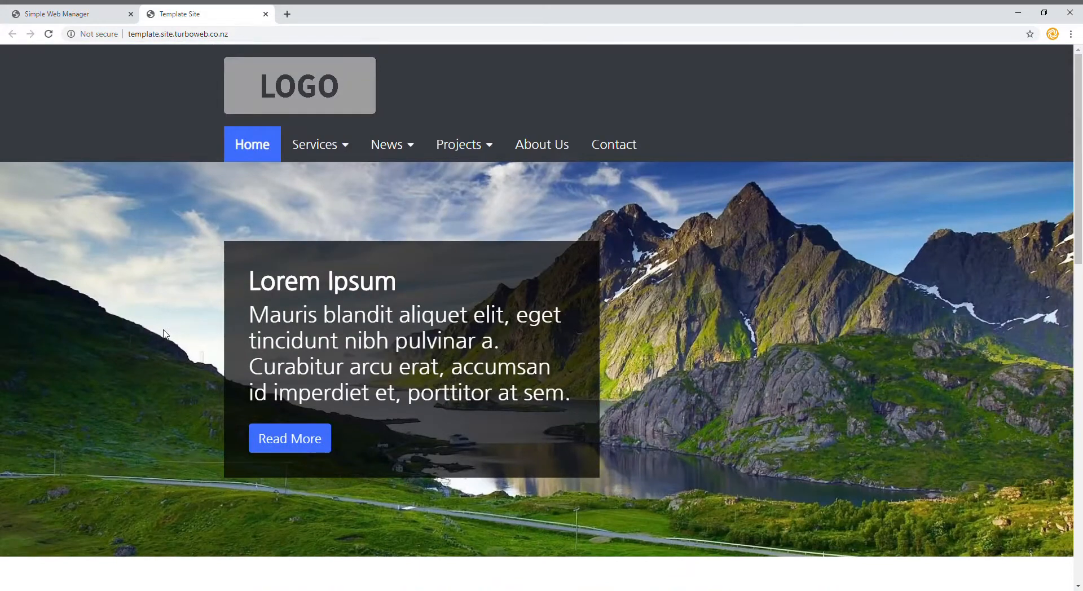
scroll(165, 335, "down", 11)
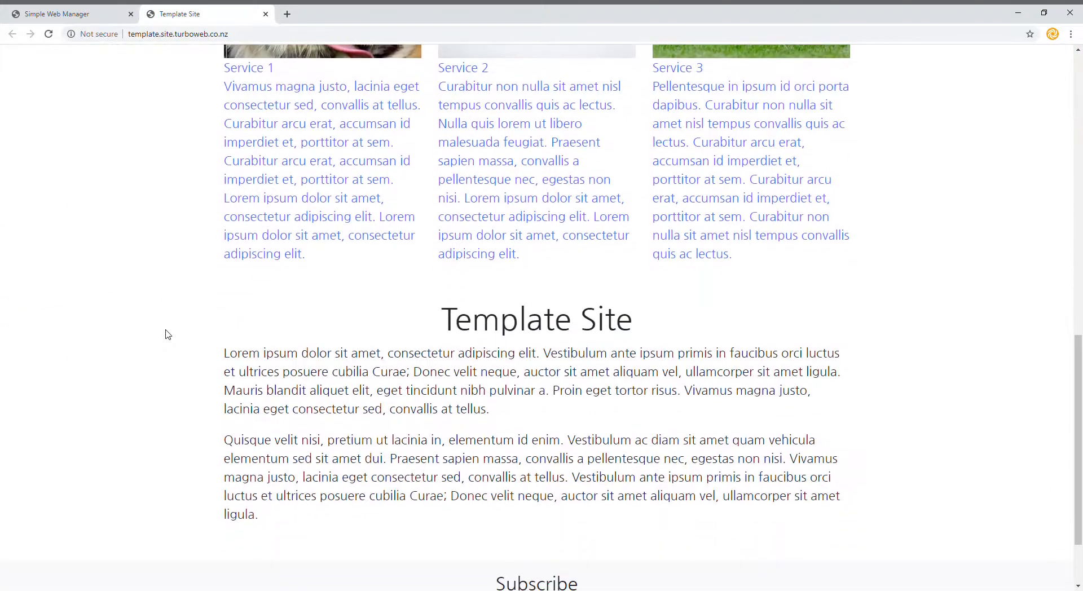
scroll(167, 335, "up", 12)
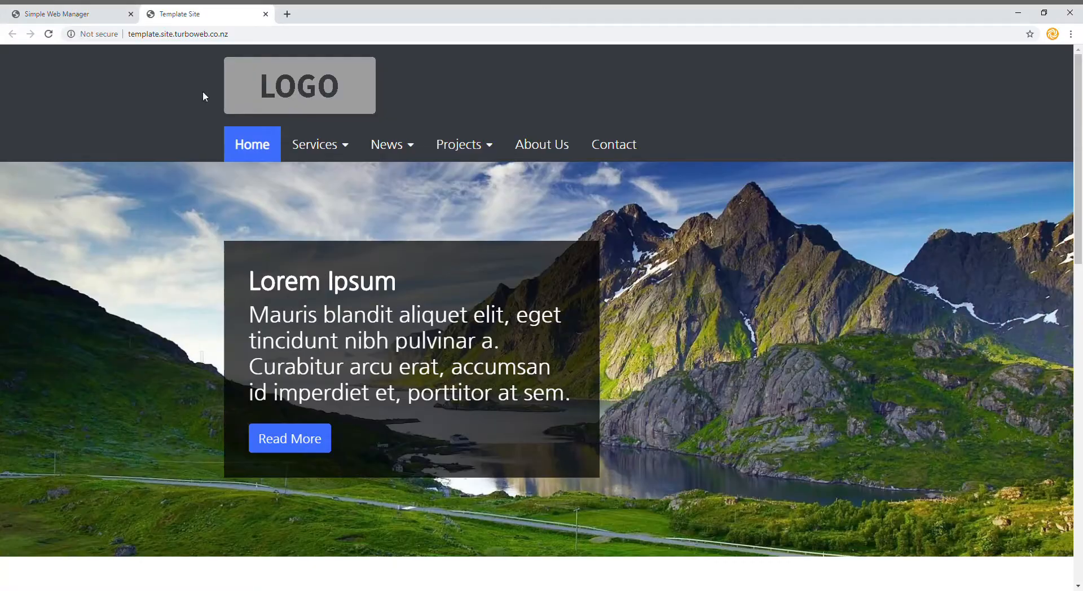
Return to the site manager, view the site's page list and open the Home page for editing
left_click(94, 24)
left_click(193, 15)
left_click(73, 15)
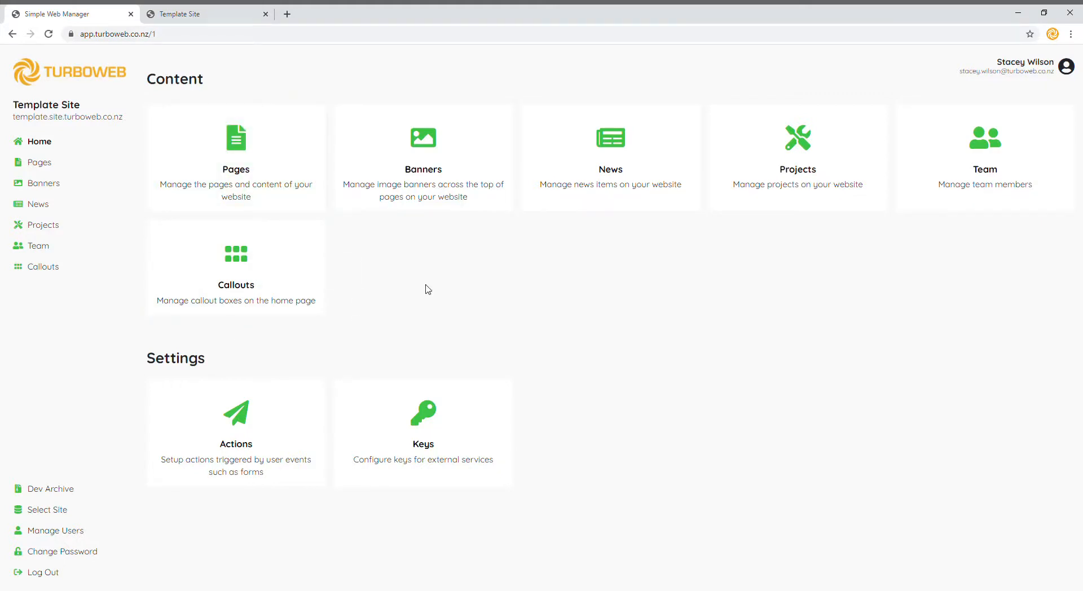
left_click(255, 174)
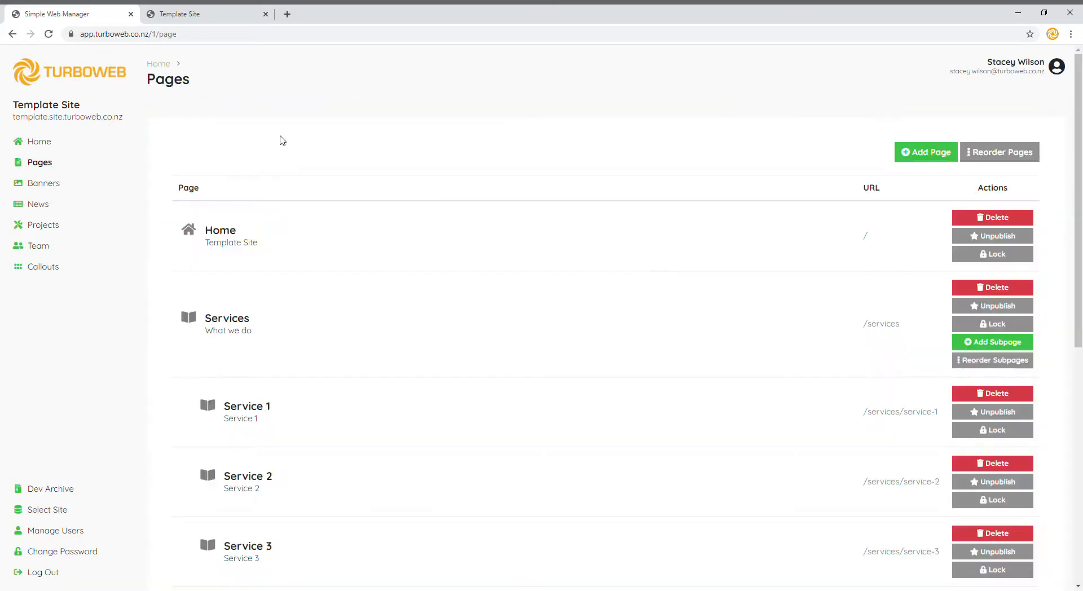
scroll(285, 331, "down", 7)
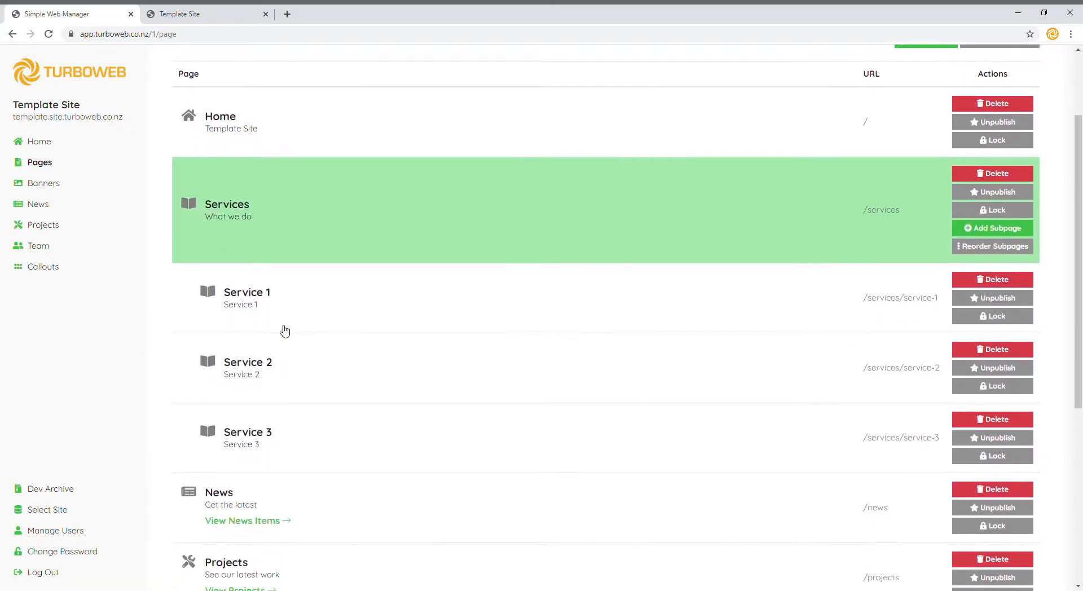
scroll(285, 331, "up", 7)
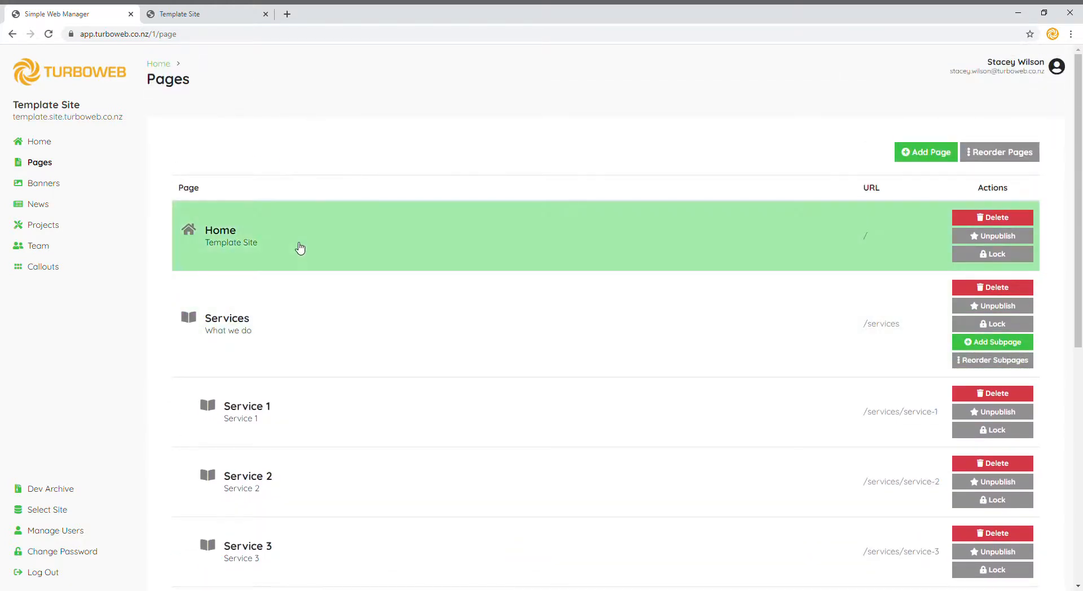
left_click(301, 249)
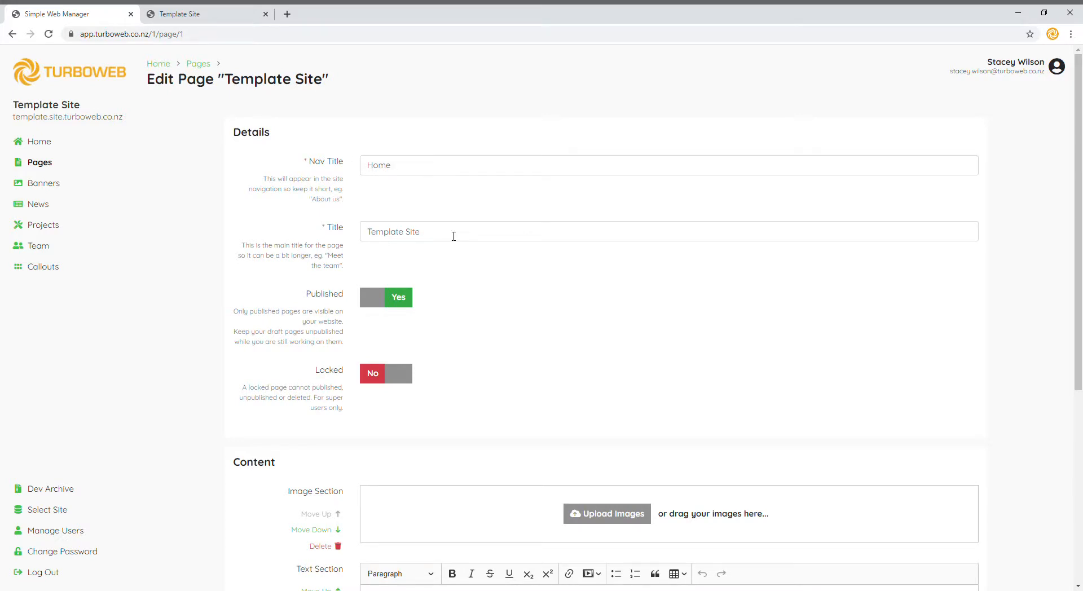
Compare the Home page's Nav Title and Title settings with the navigation and tab title of the public website
scroll(453, 237, "down", 2)
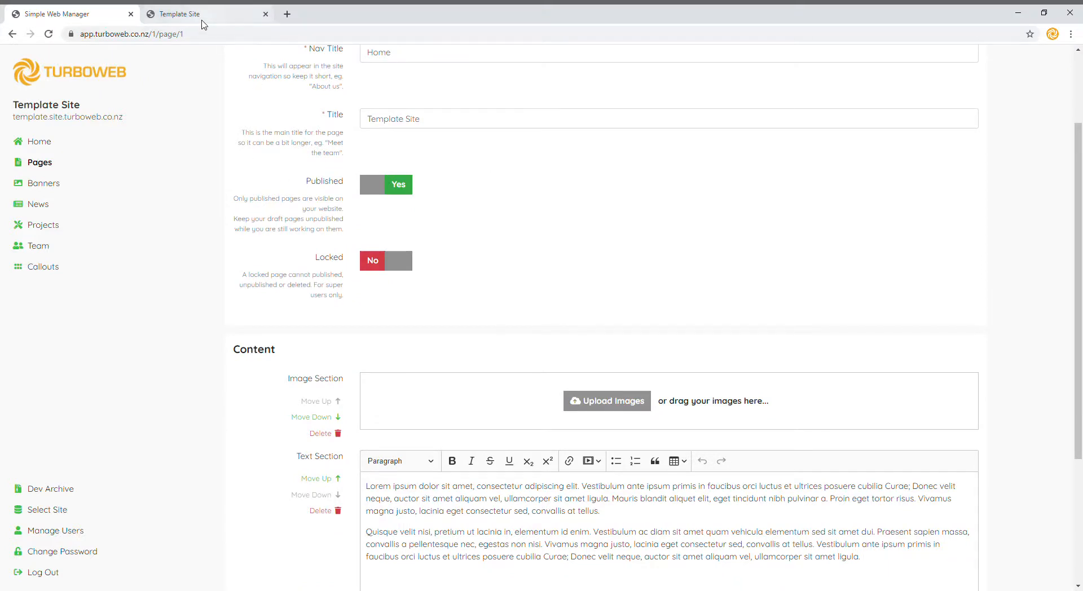
scroll(344, 63, "up", 1)
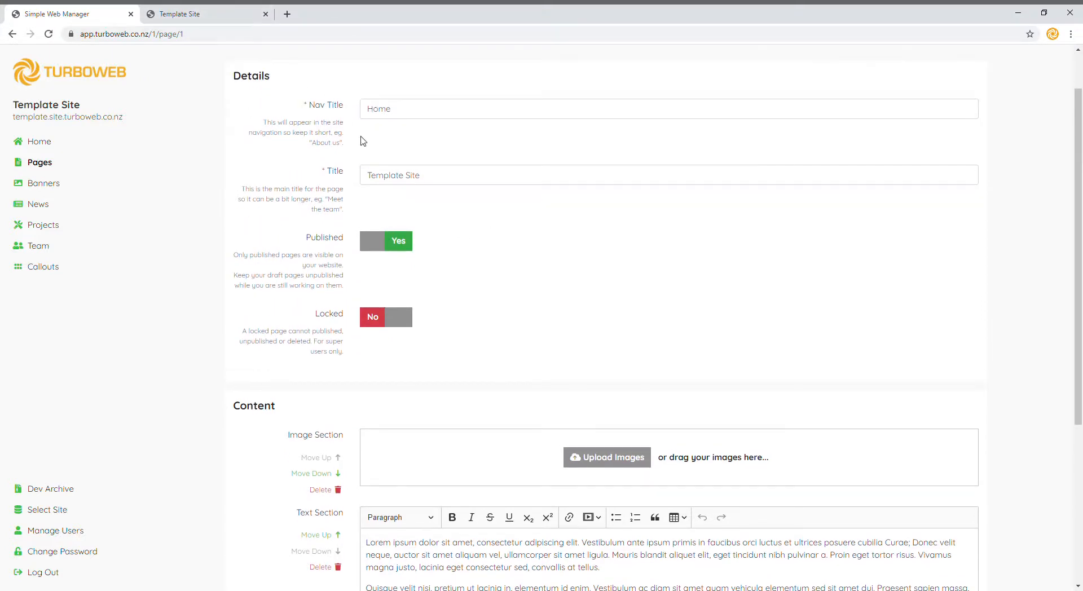
left_click(212, 17)
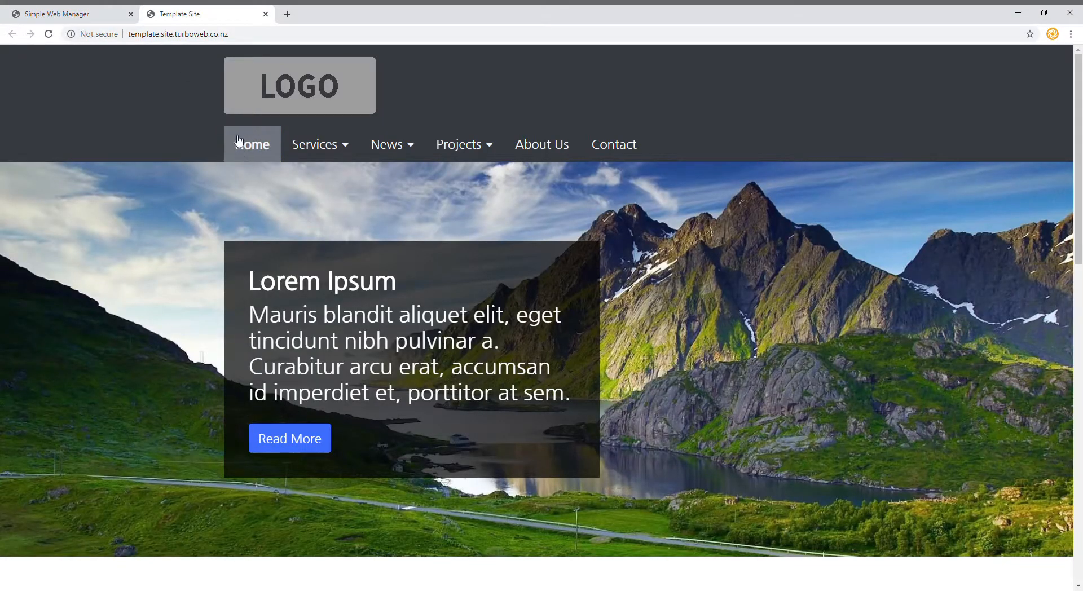
left_click(105, 19)
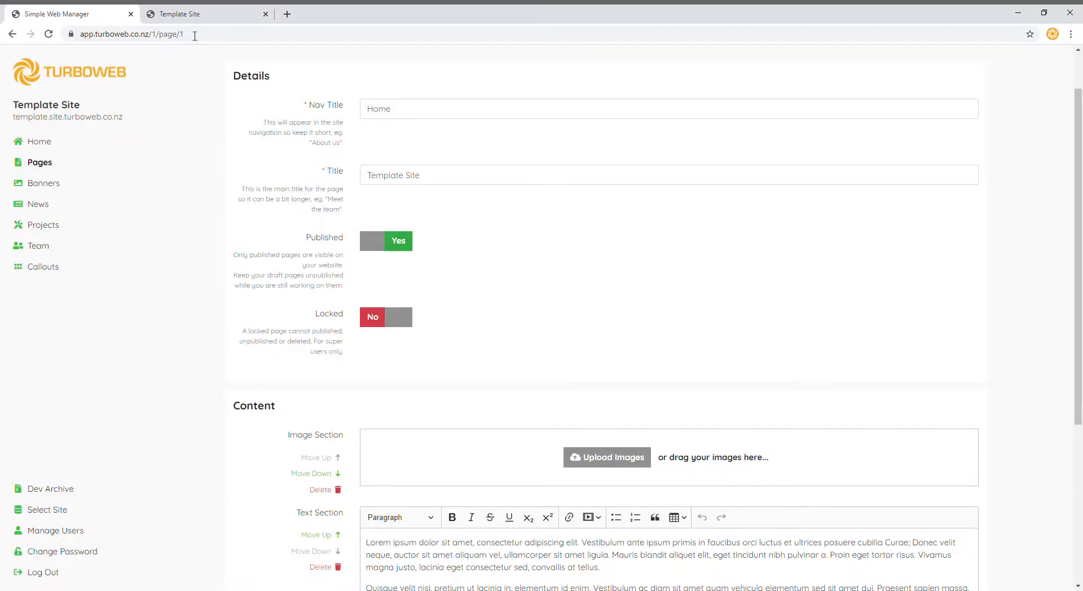
left_click(186, 16)
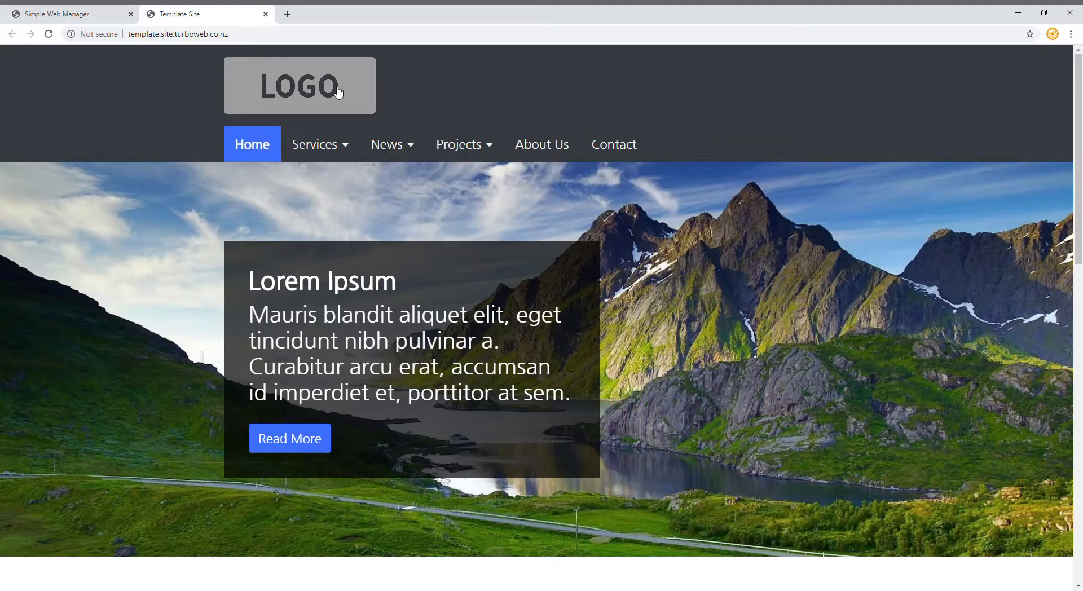
left_click(101, 13)
Examine the Home page's Content sections in the editor and find the matching text on the public home page
scroll(585, 256, "down", 2)
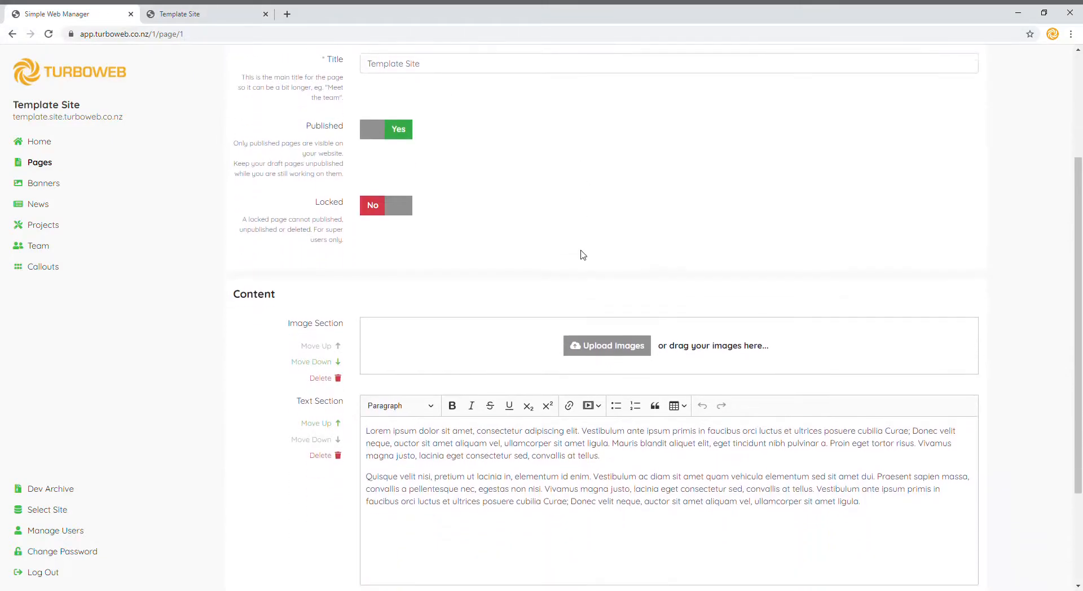
scroll(483, 143, "down", 2)
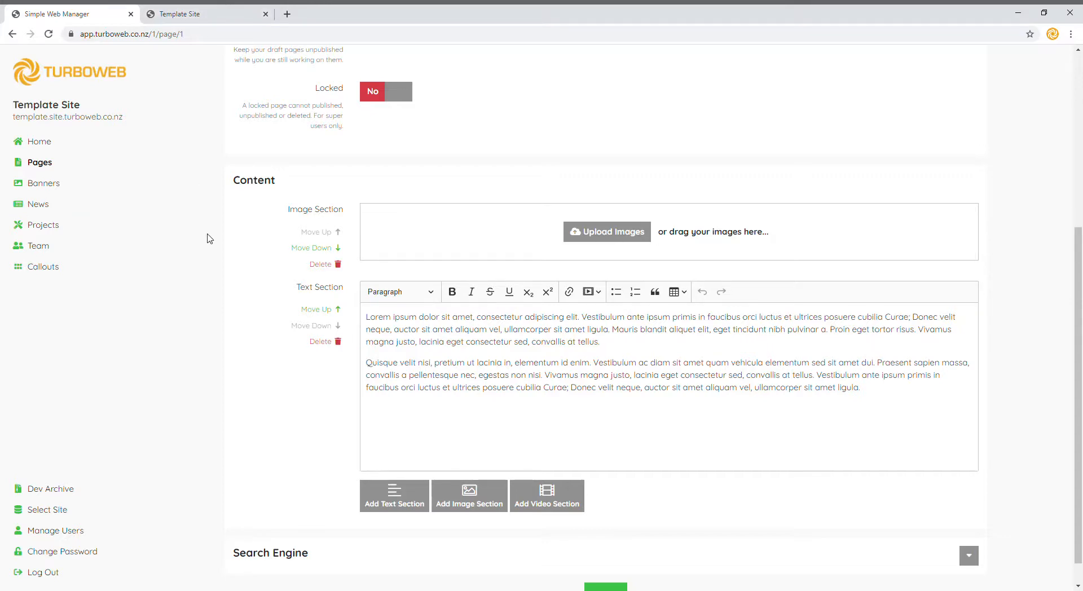
scroll(215, 192, "down", 1)
left_click(206, 14)
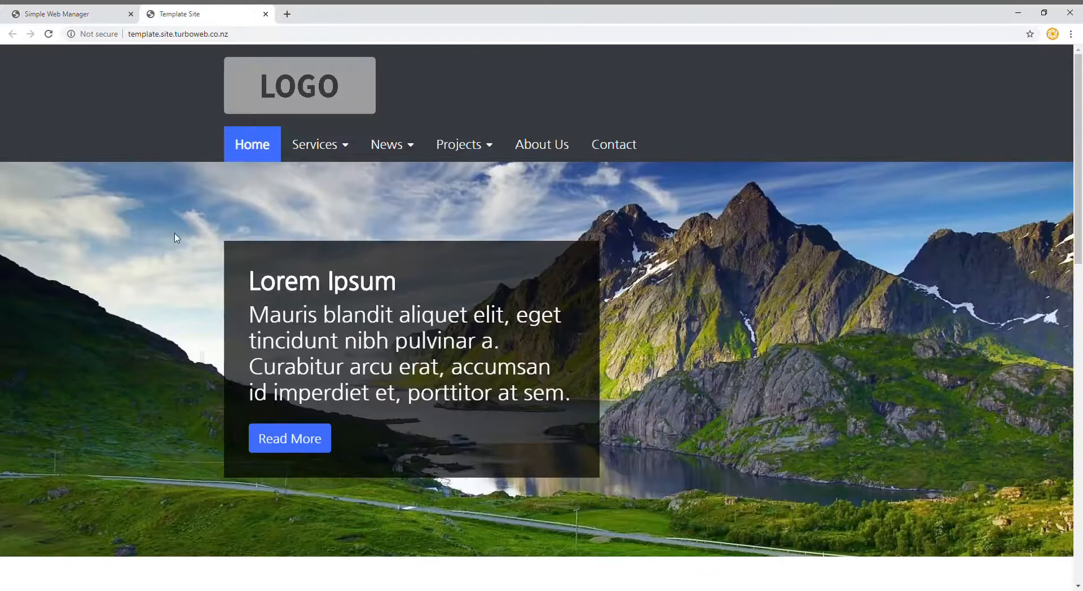
scroll(176, 241, "down", 6)
scroll(176, 241, "down", 9)
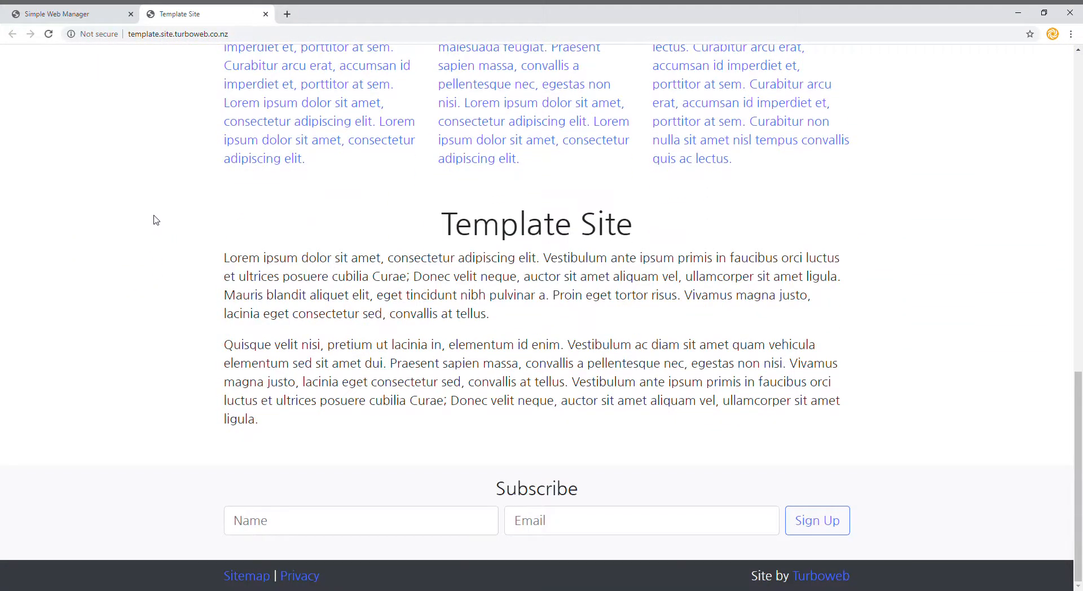
scroll(220, 255, "up", 8)
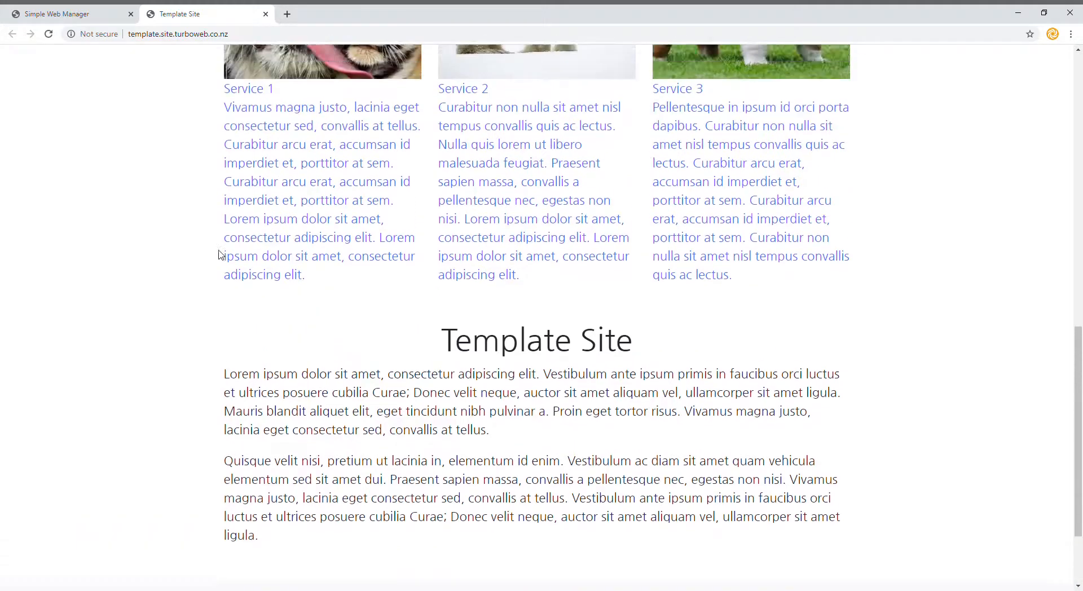
scroll(214, 251, "up", 3)
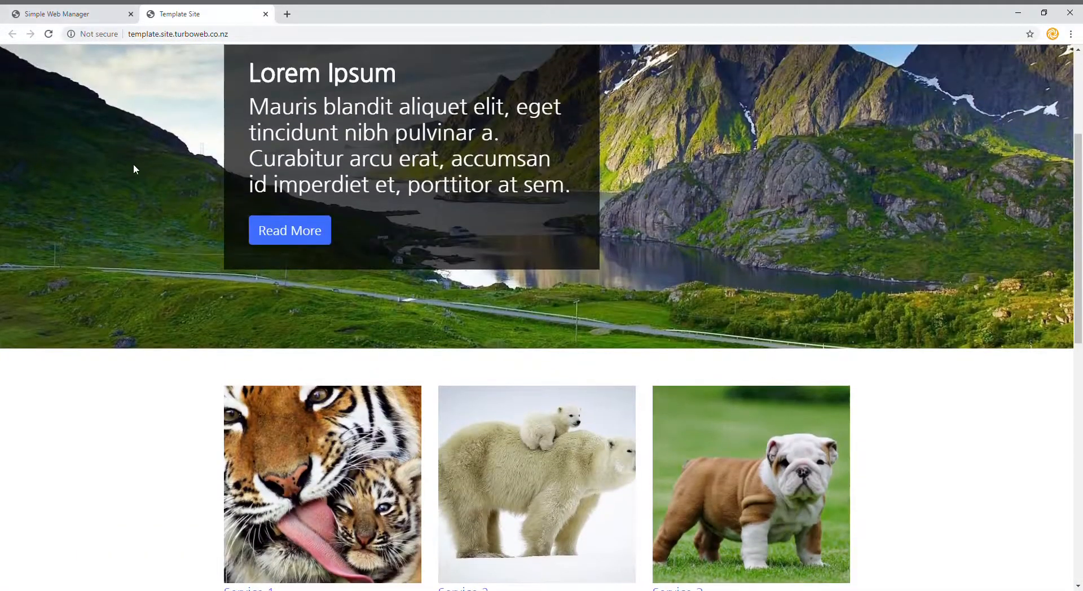
scroll(134, 166, "down", 4)
scroll(133, 164, "up", 1)
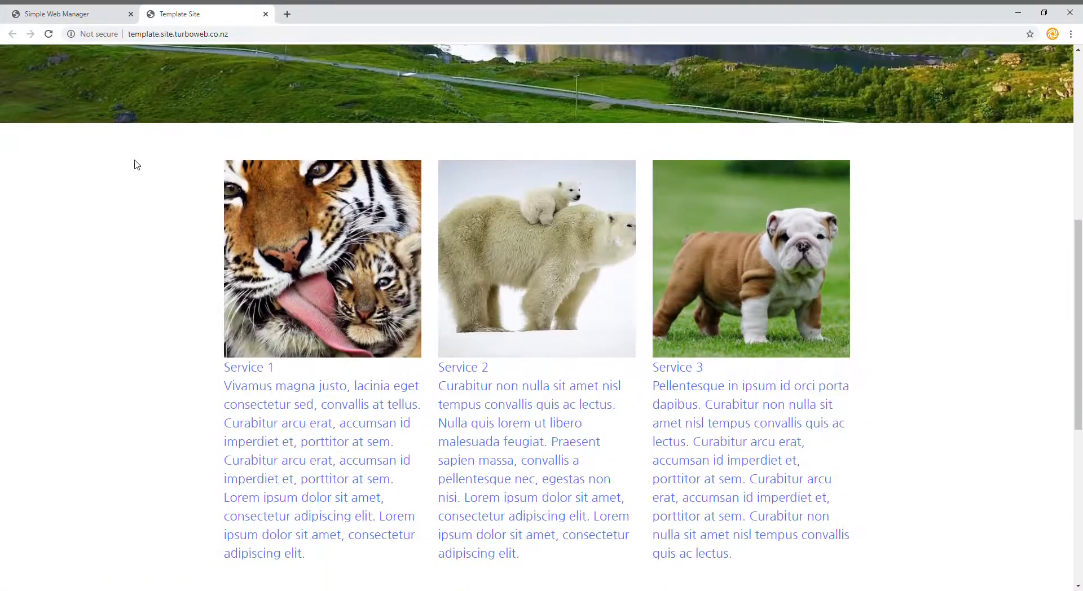
Add the line "Home page text" with an empty line after it above the Home page's first text paragraph, and save the page
left_click(87, 16)
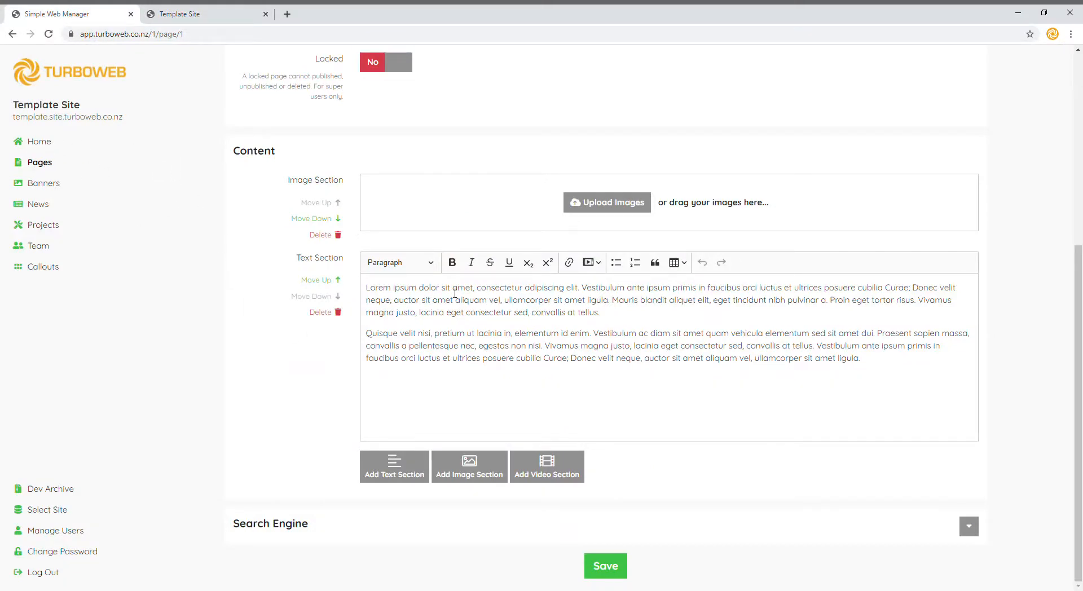
left_click_drag(370, 293, 607, 311)
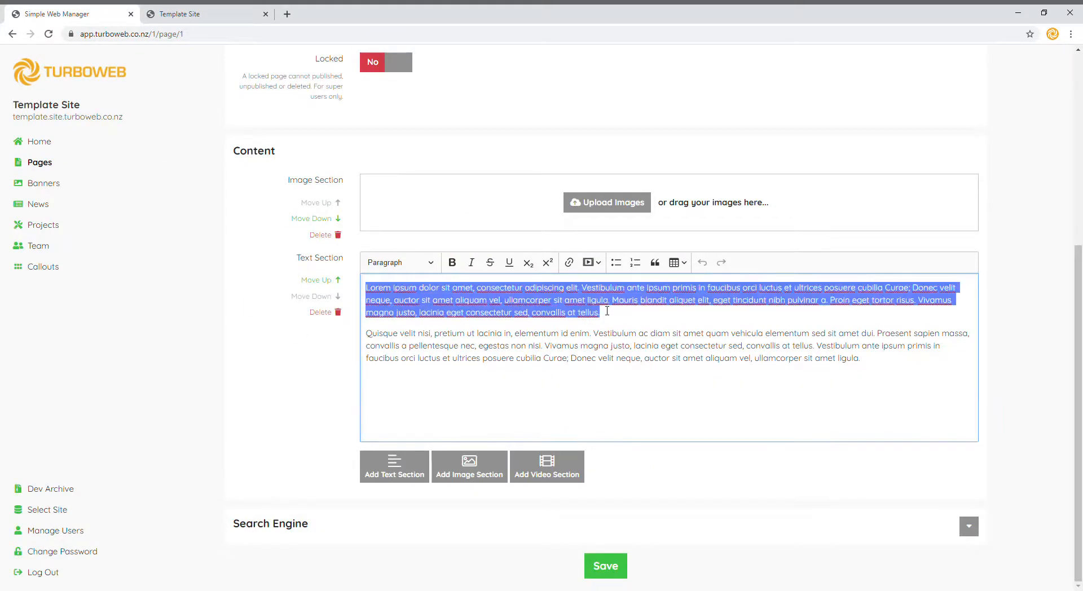
left_click(367, 288)
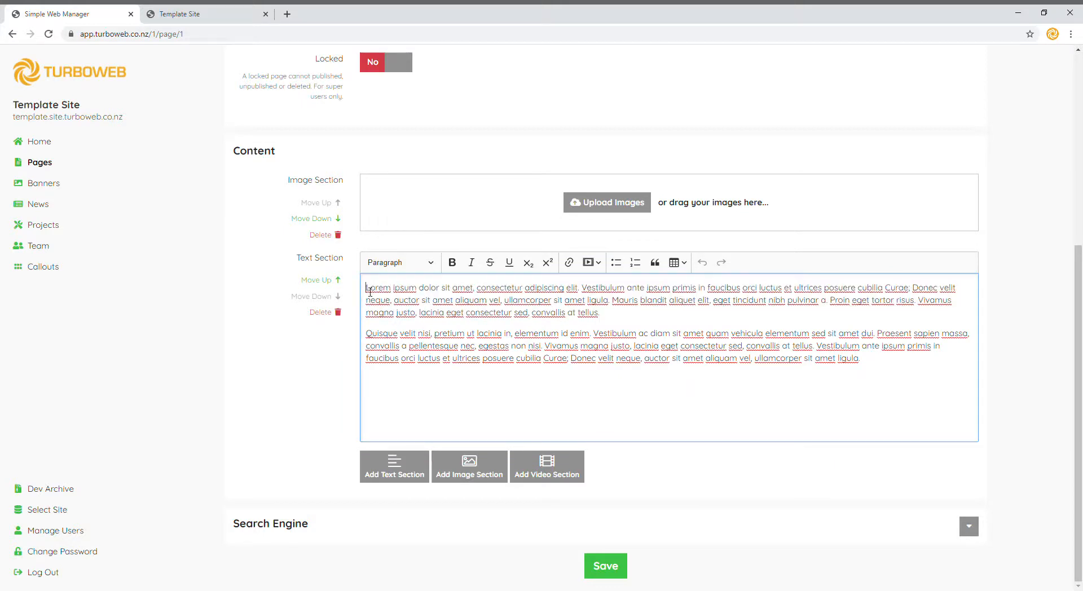
key("Return")
key("Return")
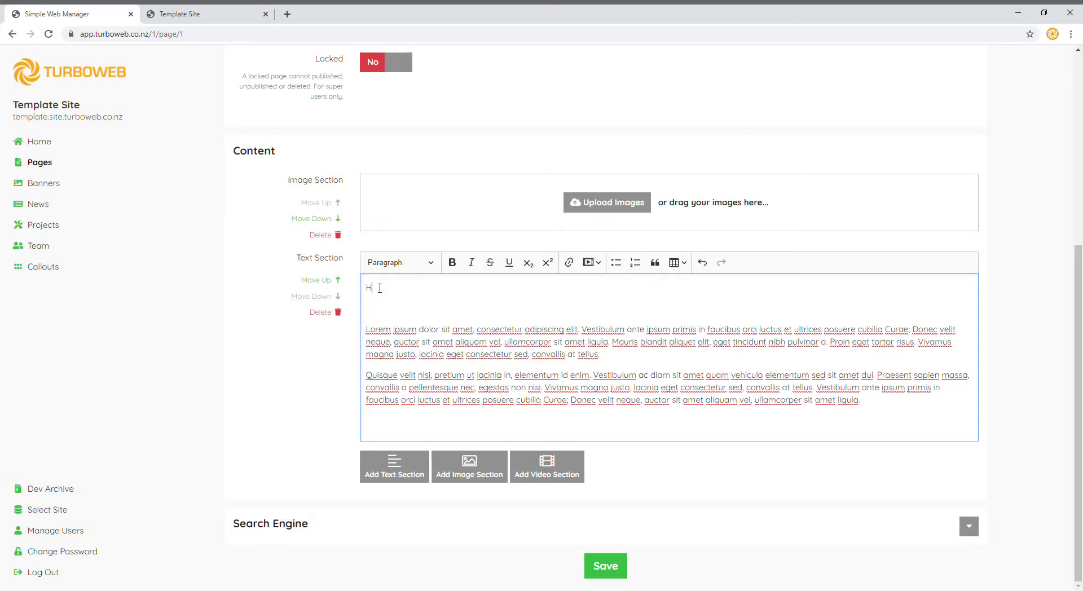
type("Home page text")
left_click(605, 566)
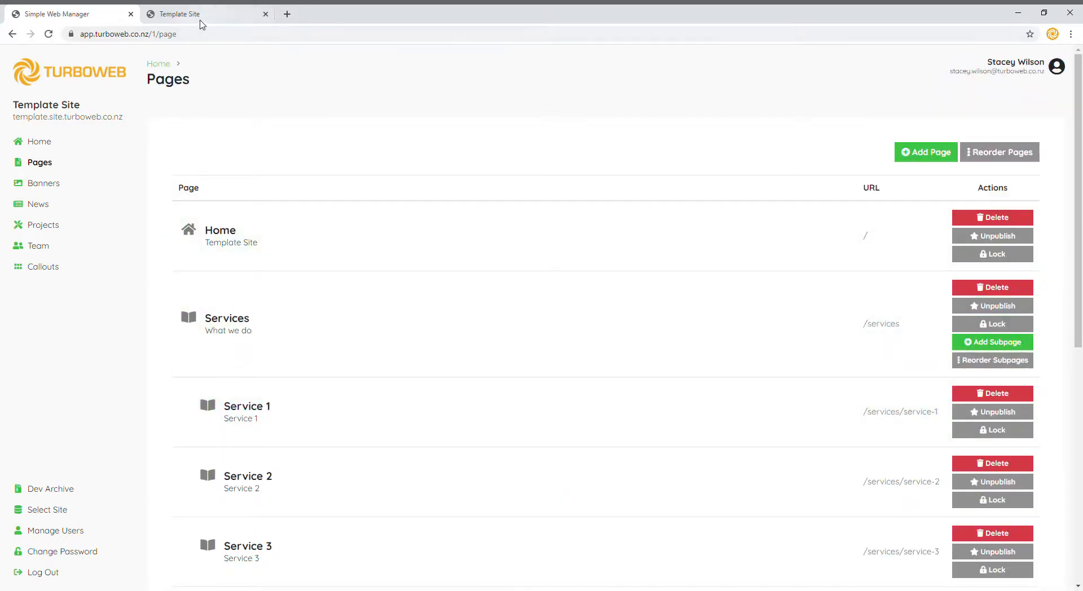
Reload the public website and check the text under the Template Site heading on the home page
left_click(201, 17)
left_click(48, 34)
scroll(100, 290, "down", 8)
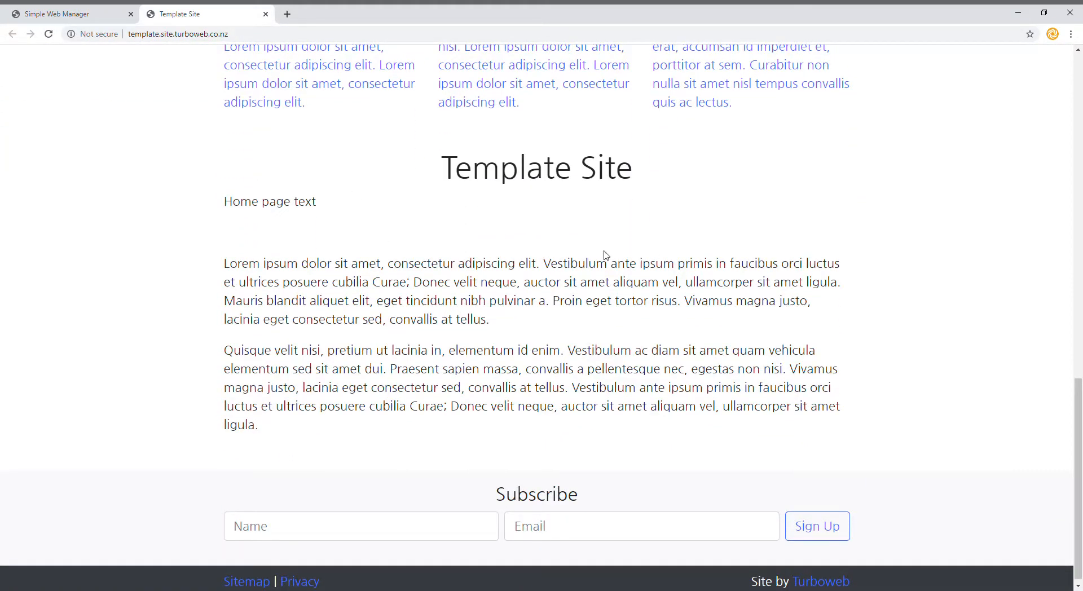
scroll(351, 337, "up", 5)
scroll(351, 337, "up", 10)
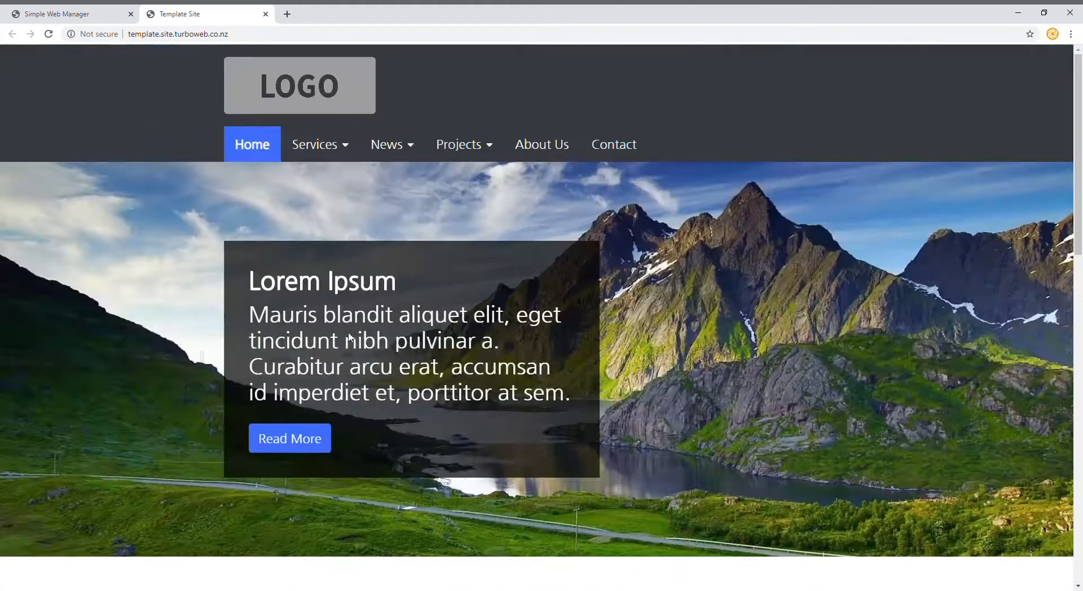
Compare the Home page's Text Section in the editor with the text under the Template Site heading on the public home page
scroll(311, 487, "down", 10)
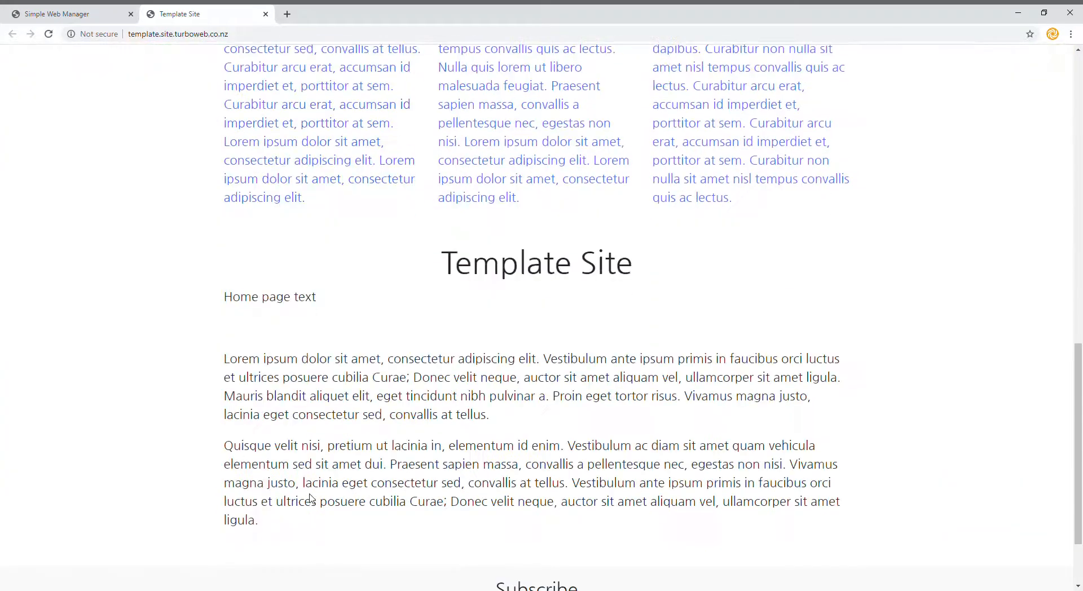
left_click(72, 17)
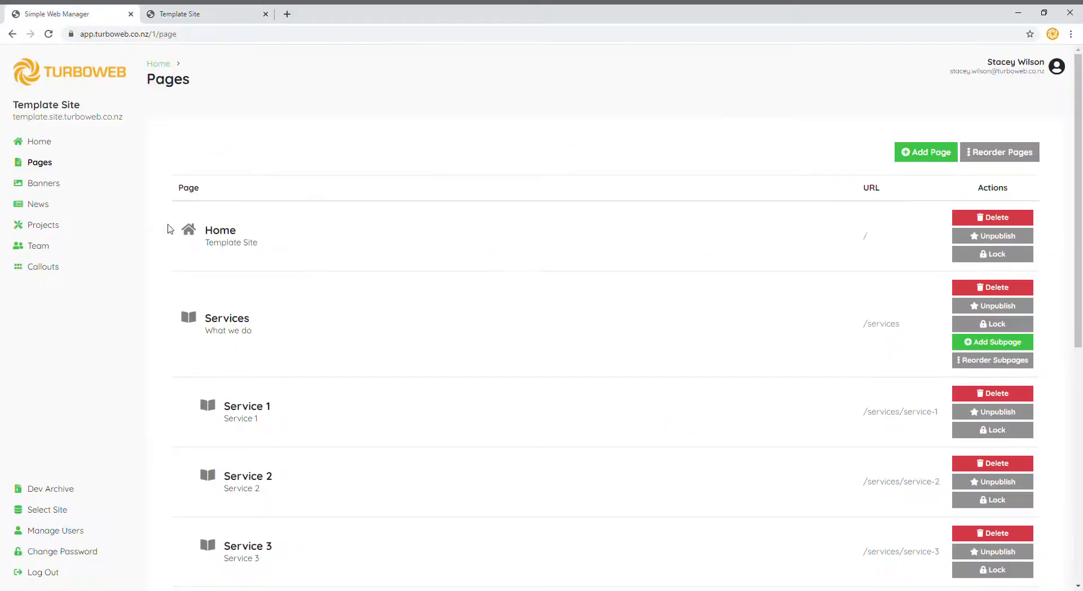
left_click(278, 239)
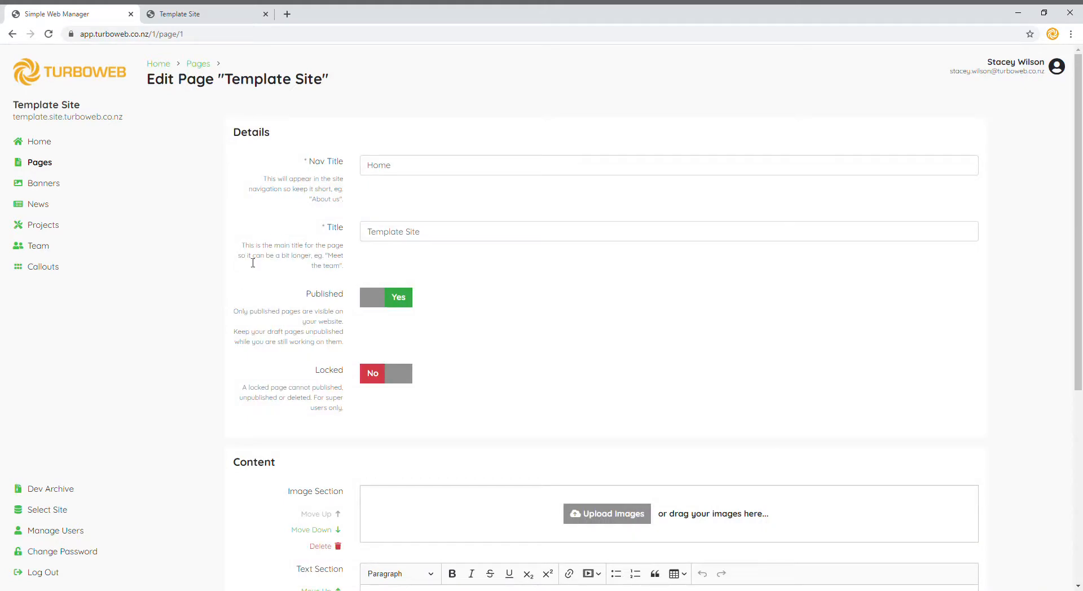
scroll(235, 291, "down", 4)
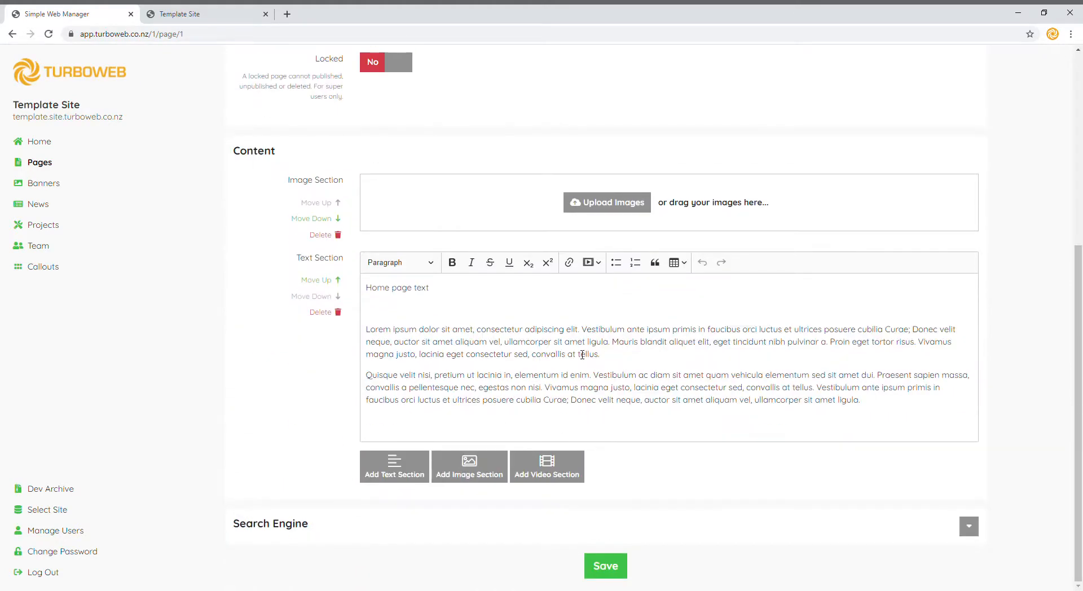
scroll(583, 355, "up", 2)
left_click(214, 13)
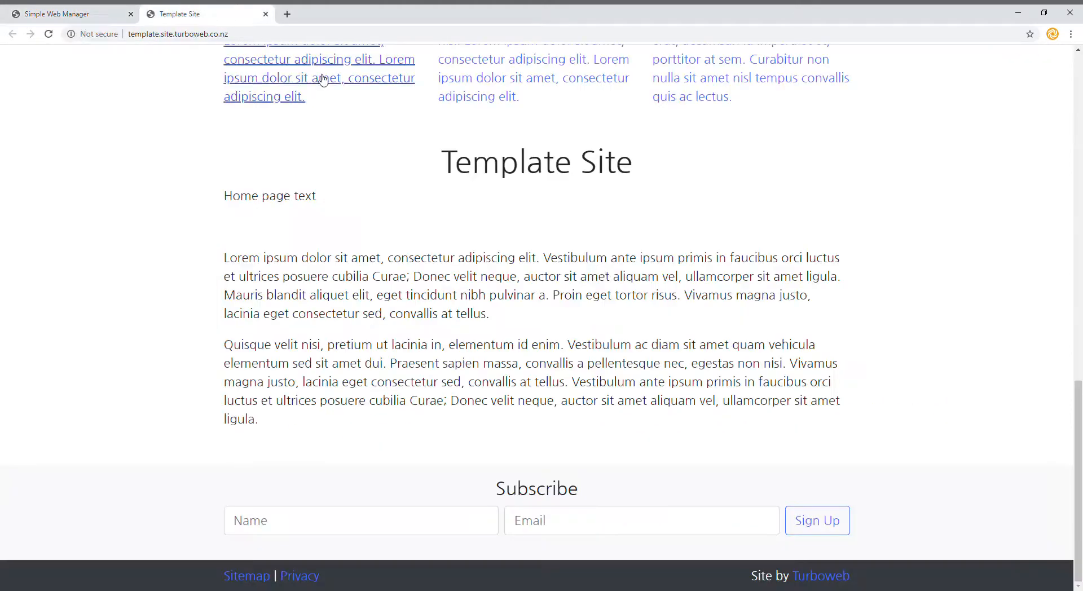
scroll(603, 281, "up", 15)
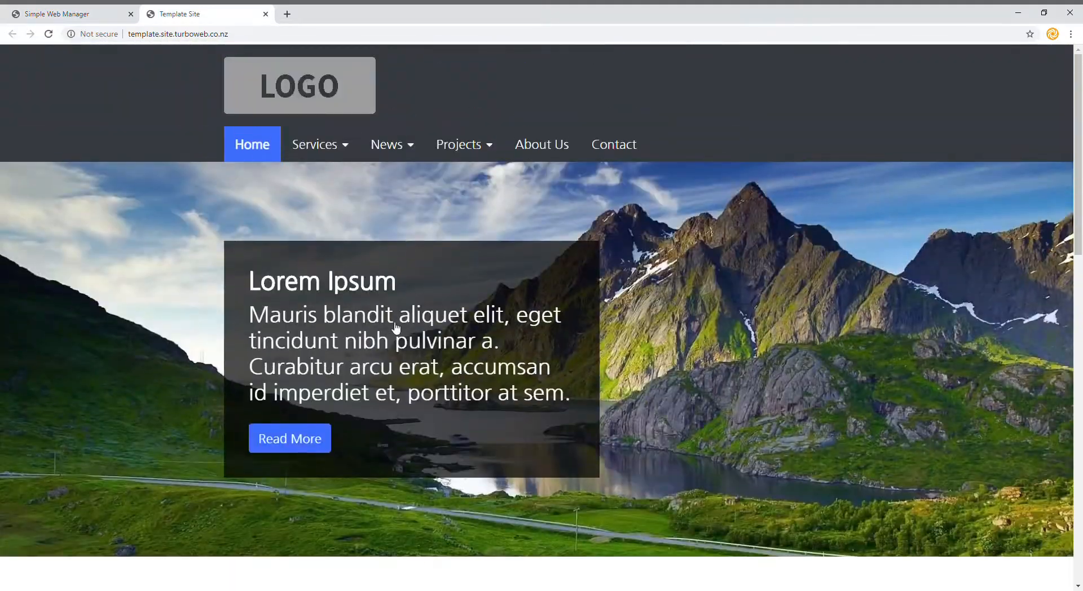
Delete the "Home page text" line and the empty line after it from the Home page's Text Section, and save the page
left_click(102, 15)
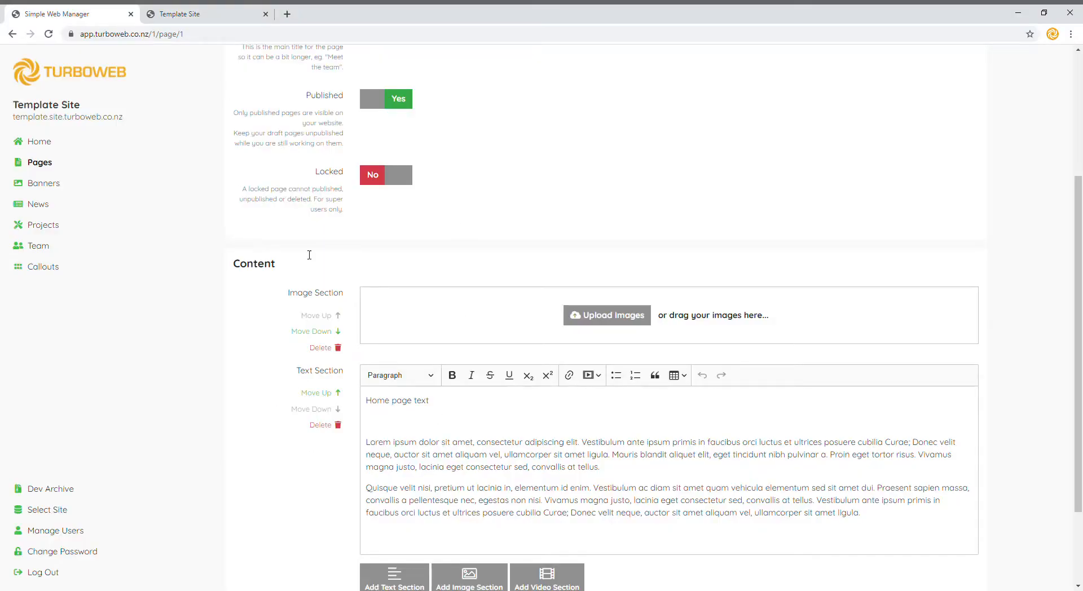
scroll(564, 437, "down", 1)
scroll(563, 437, "down", 1)
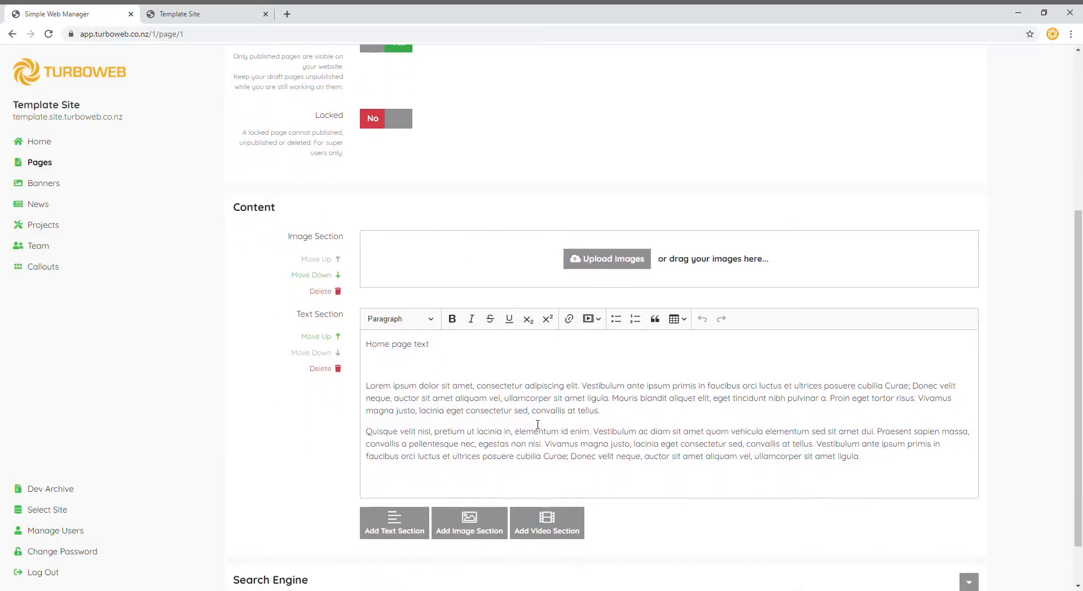
left_click_drag(387, 357, 365, 346)
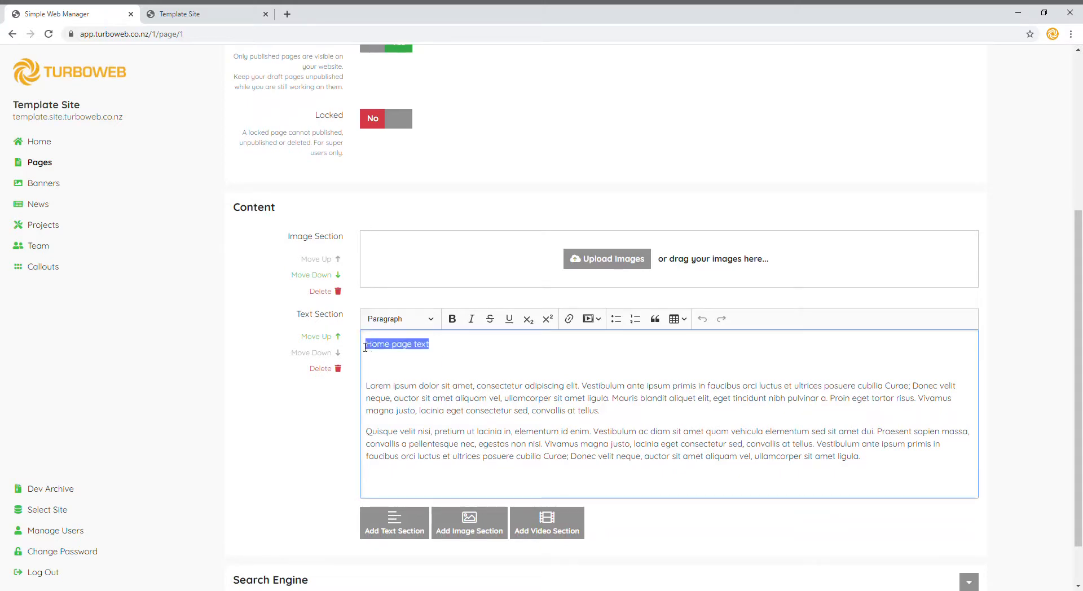
key("Delete")
key("Delete")
key("Delete")
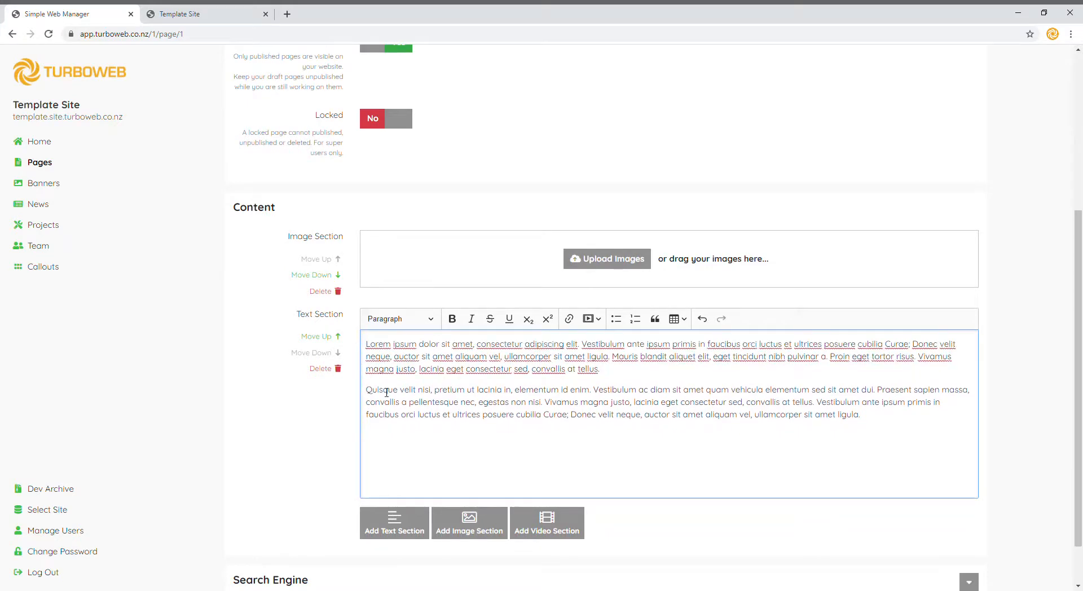
scroll(617, 410, "down", 2)
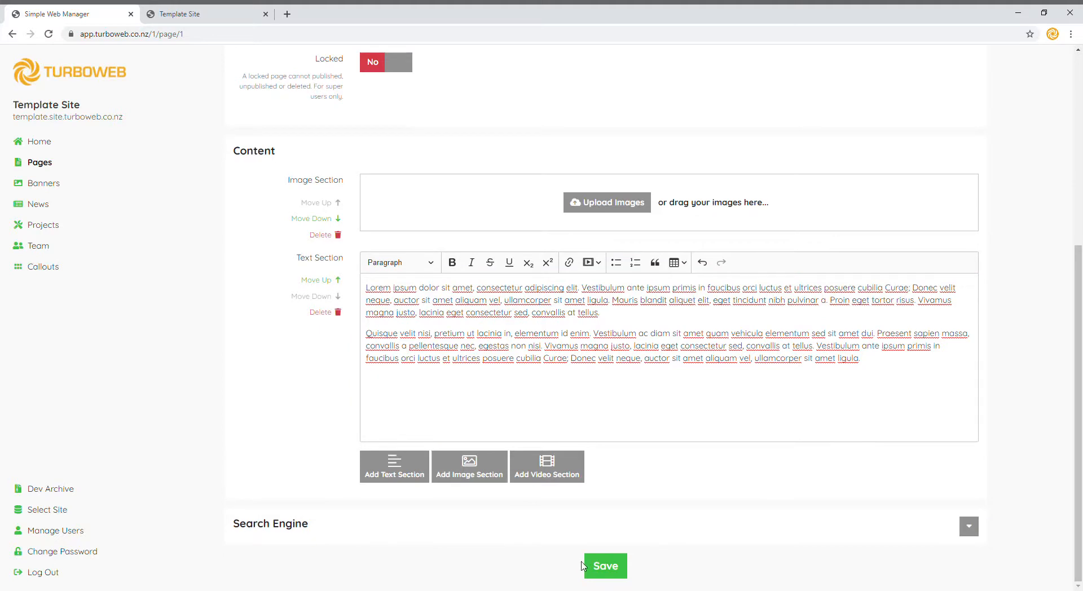
left_click(603, 569)
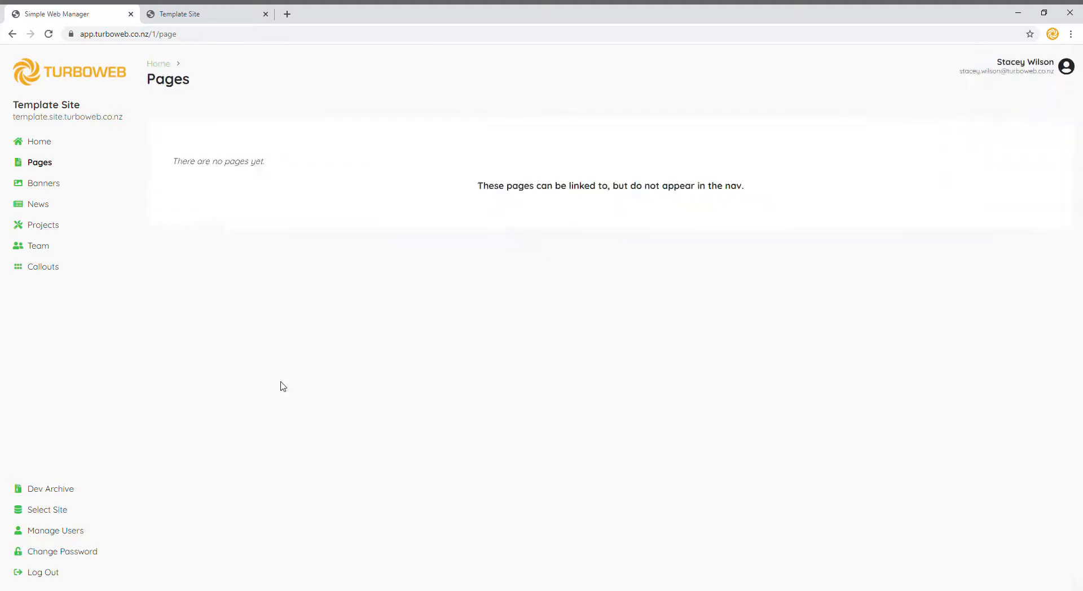
Reopen the Home page for editing and view the paragraph style options of its Text Section
left_click(294, 231)
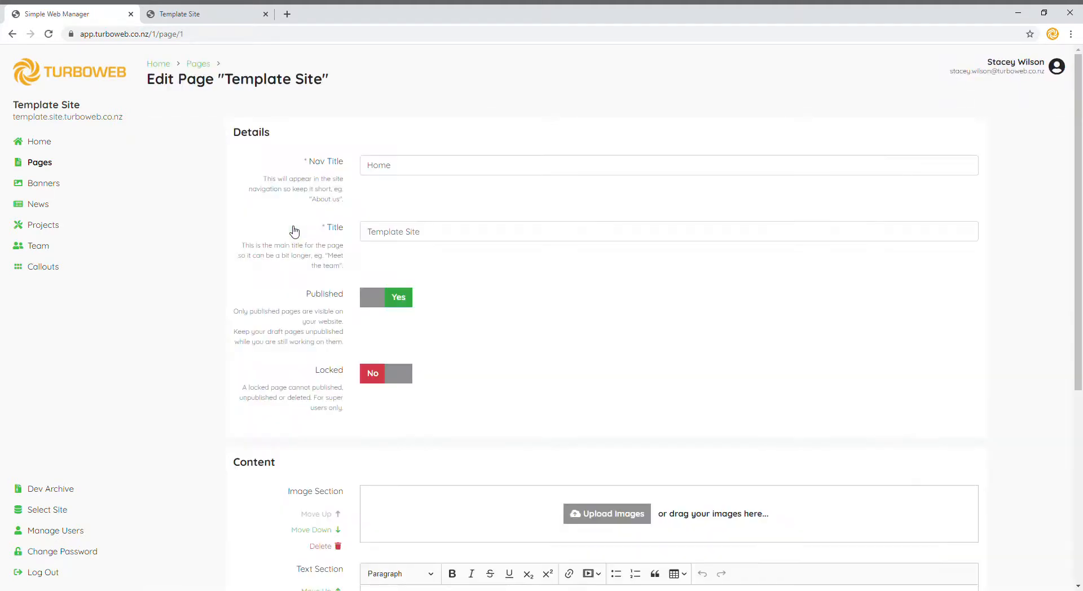
scroll(230, 229, "down", 1)
scroll(230, 229, "down", 5)
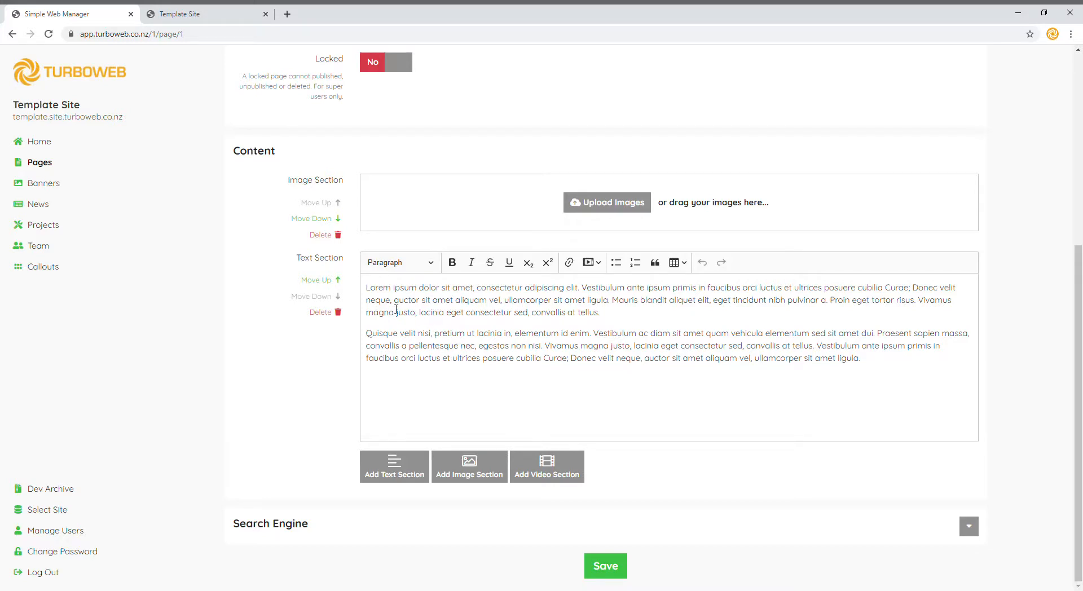
left_click(429, 263)
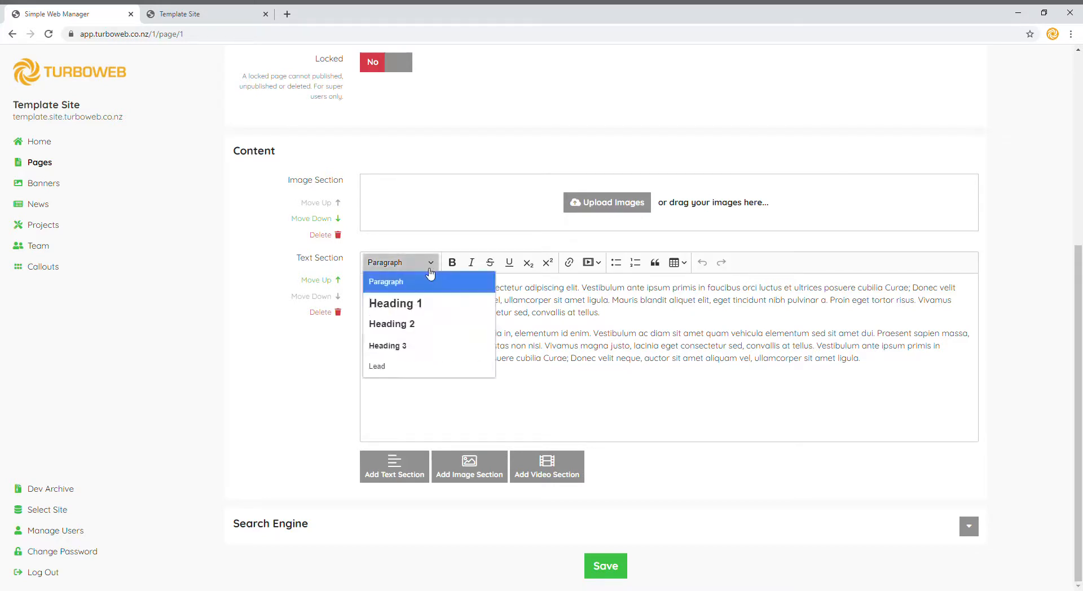
left_click(529, 301)
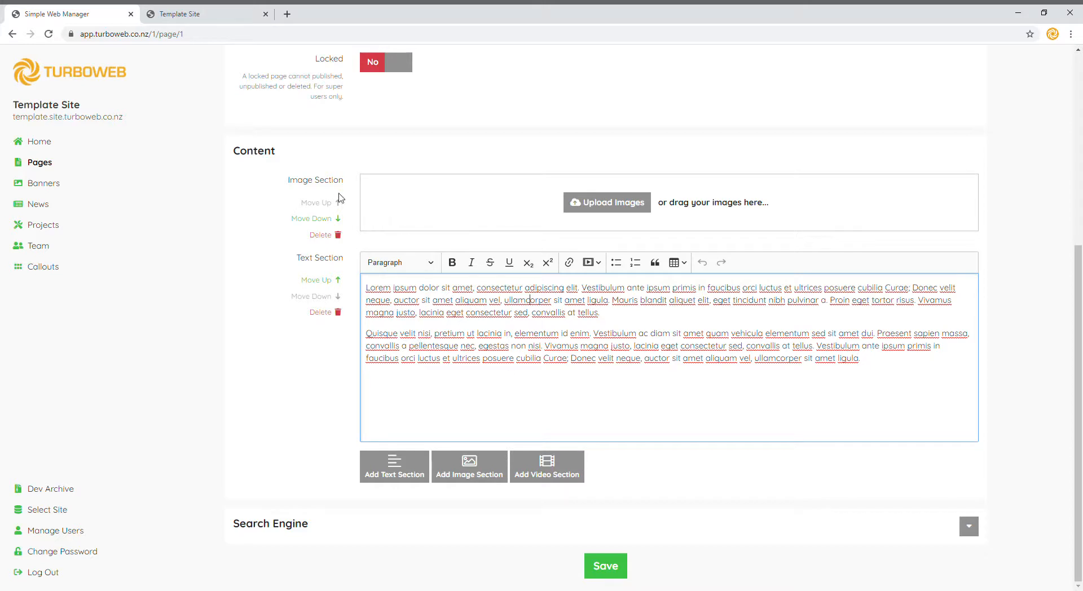
Move the Text Section above the Image Section, and restore it to its place below
left_click(320, 280)
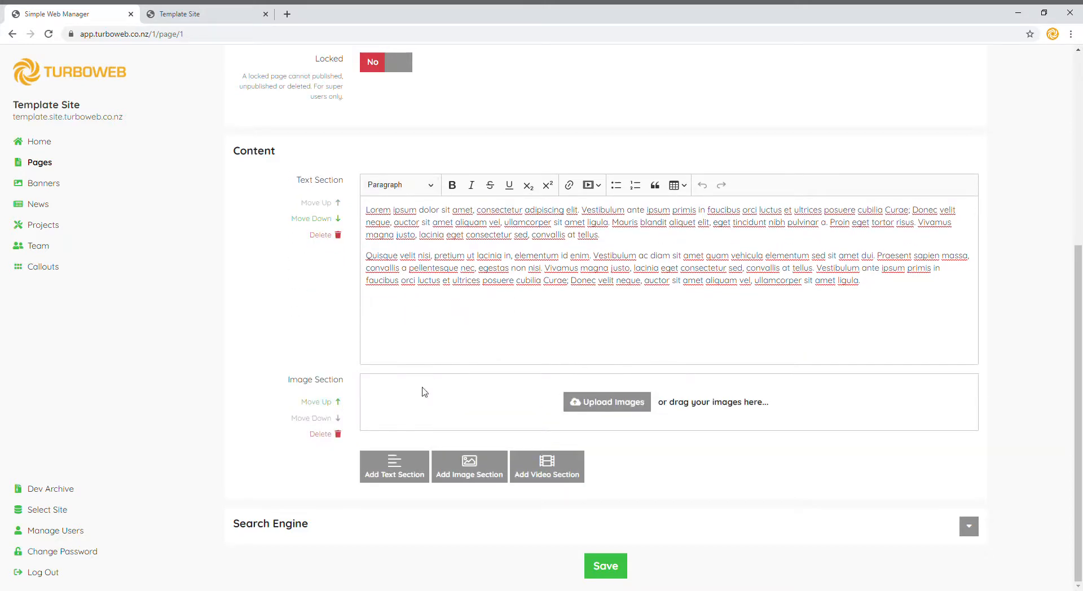
left_click(312, 219)
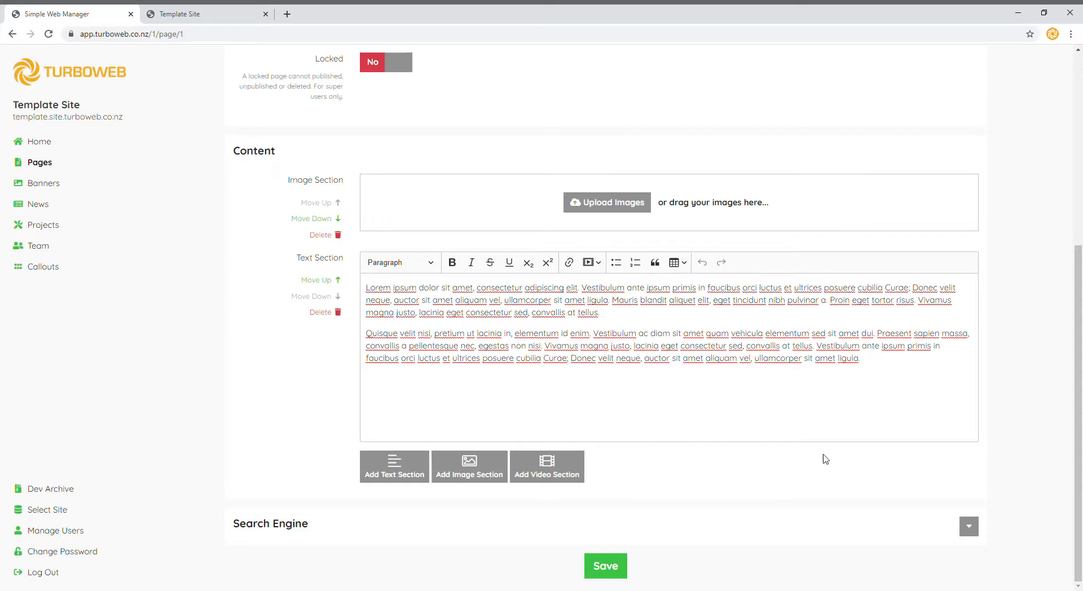
Expand the Home page's Search Engine section and examine its preview, URL, SEO title, keywords and description fields
left_click(968, 526)
scroll(866, 458, "down", 1)
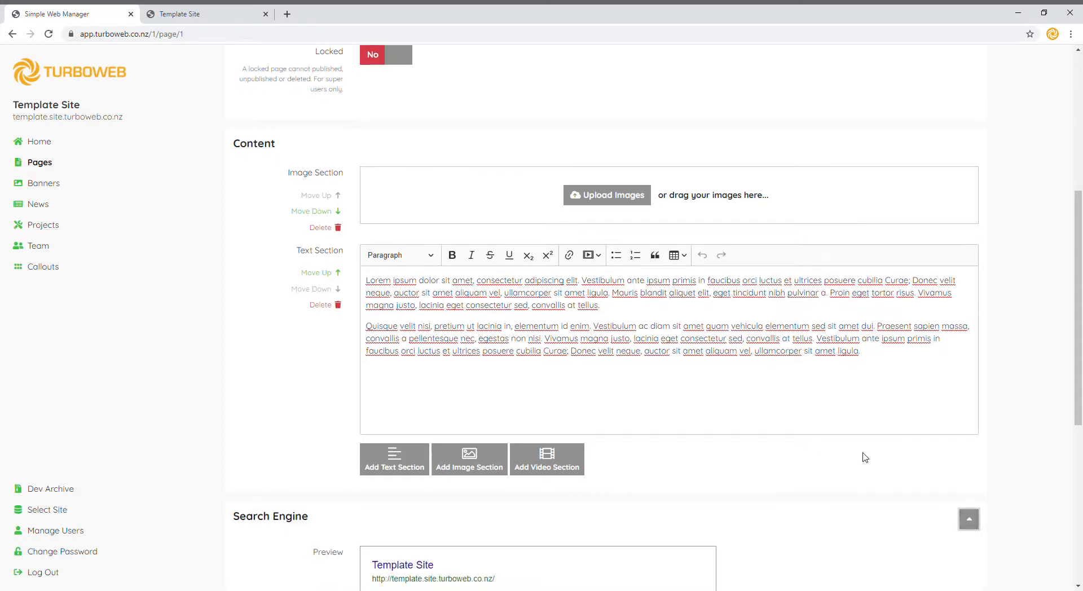
scroll(866, 457, "down", 6)
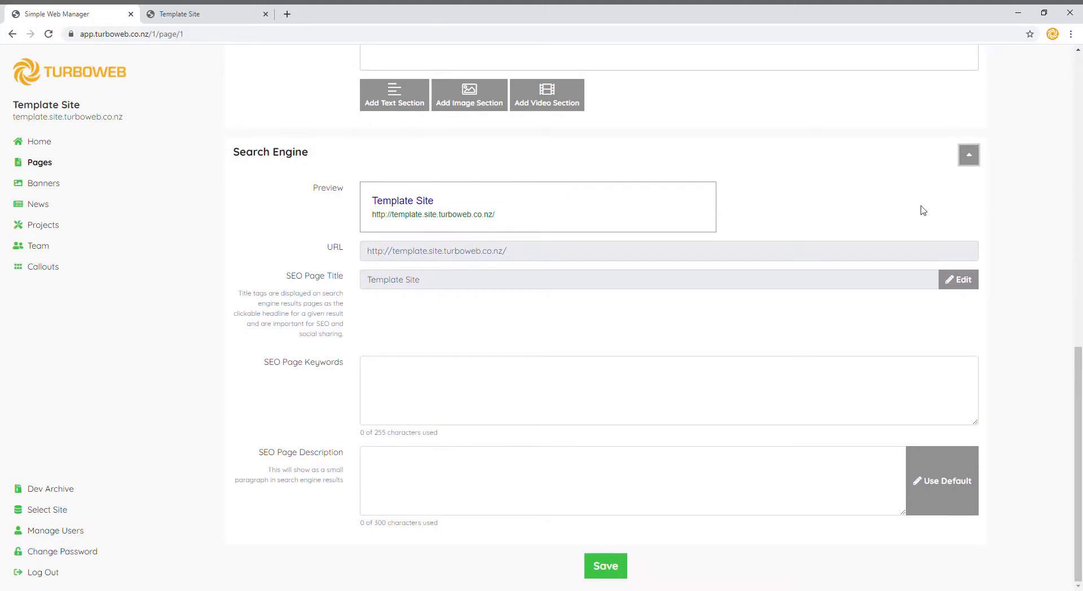
left_click(969, 155)
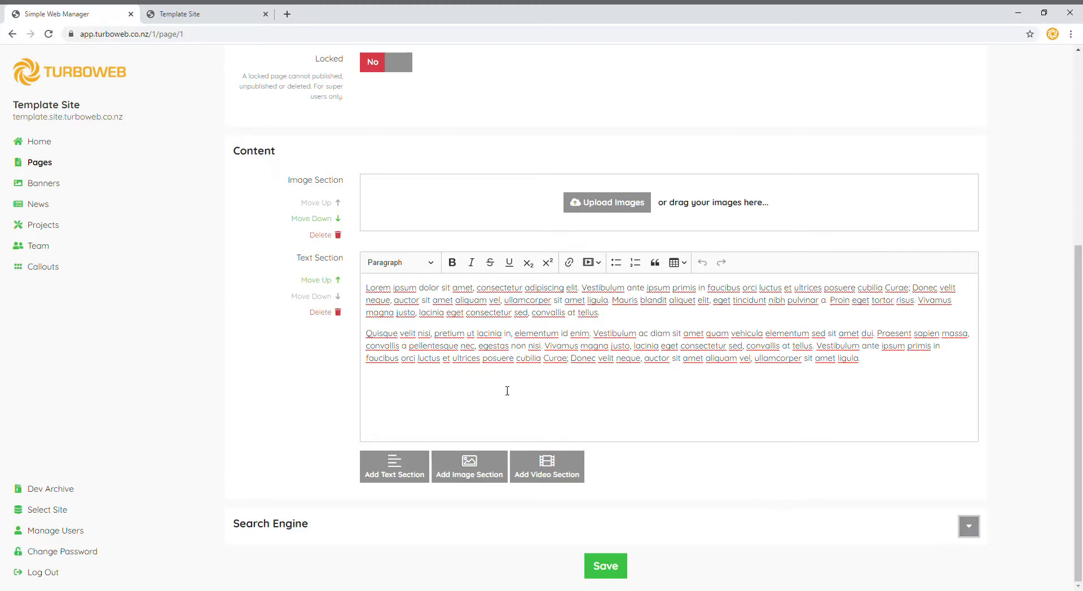
left_click(970, 526)
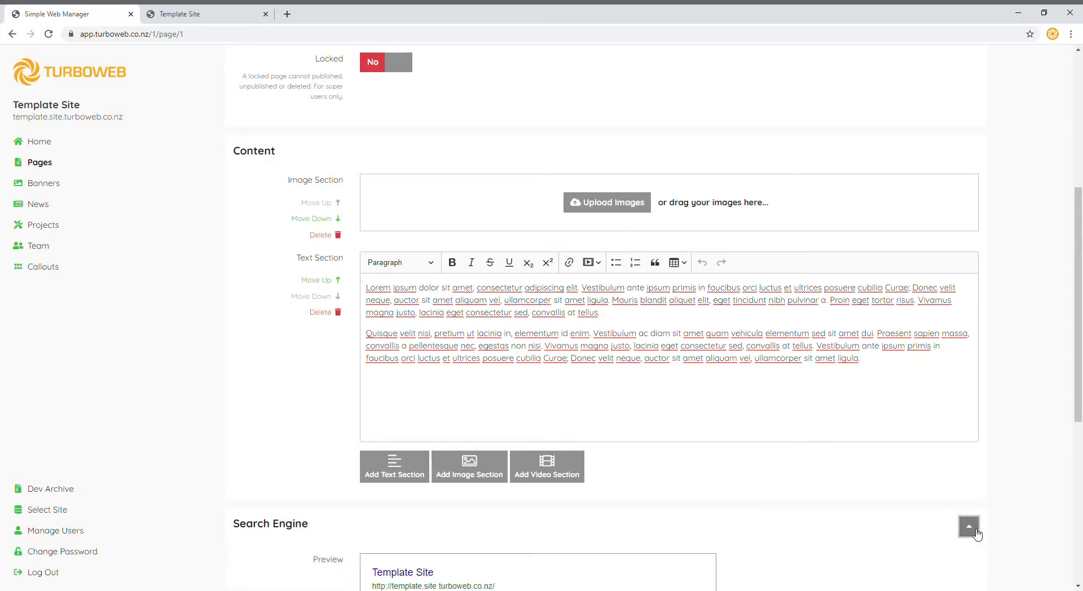
scroll(883, 489, "down", 2)
scroll(884, 490, "down", 5)
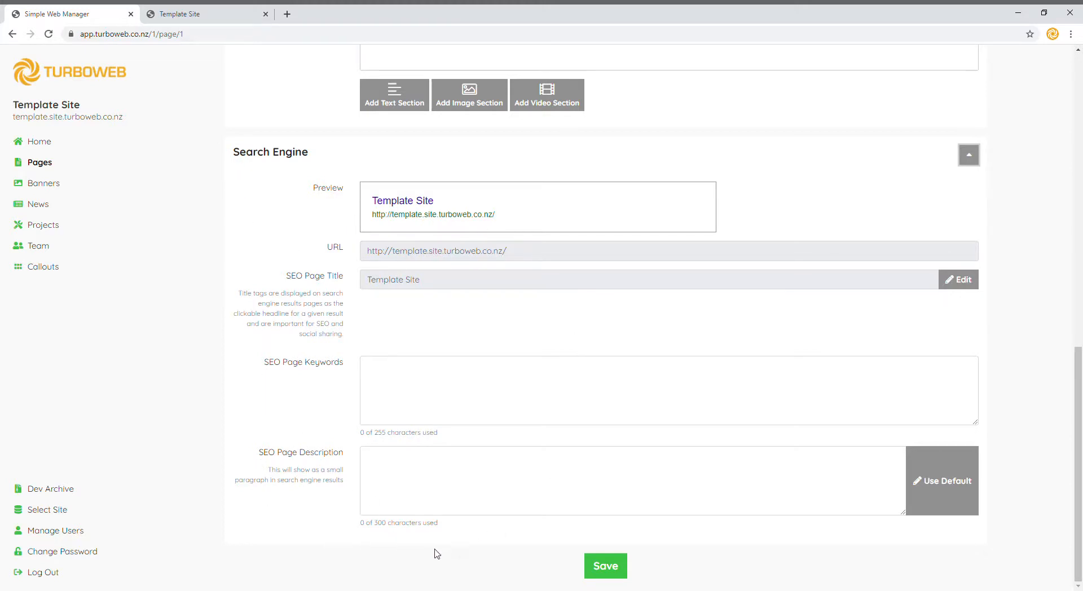
Review the Home page's Details and Content sections, and return to its Search Engine settings
scroll(381, 506, "up", 5)
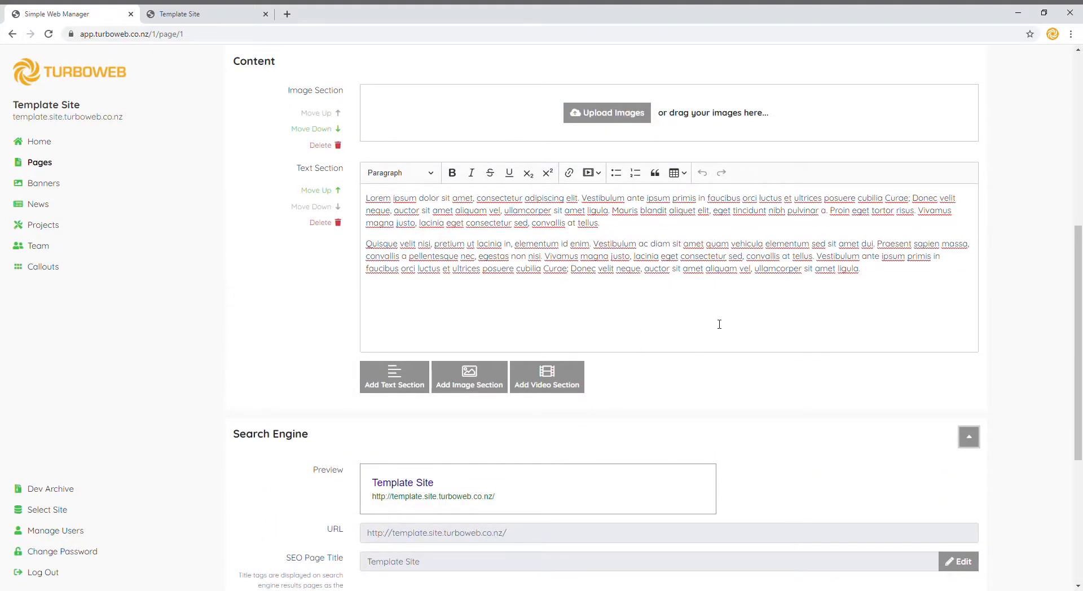
scroll(719, 324, "up", 1)
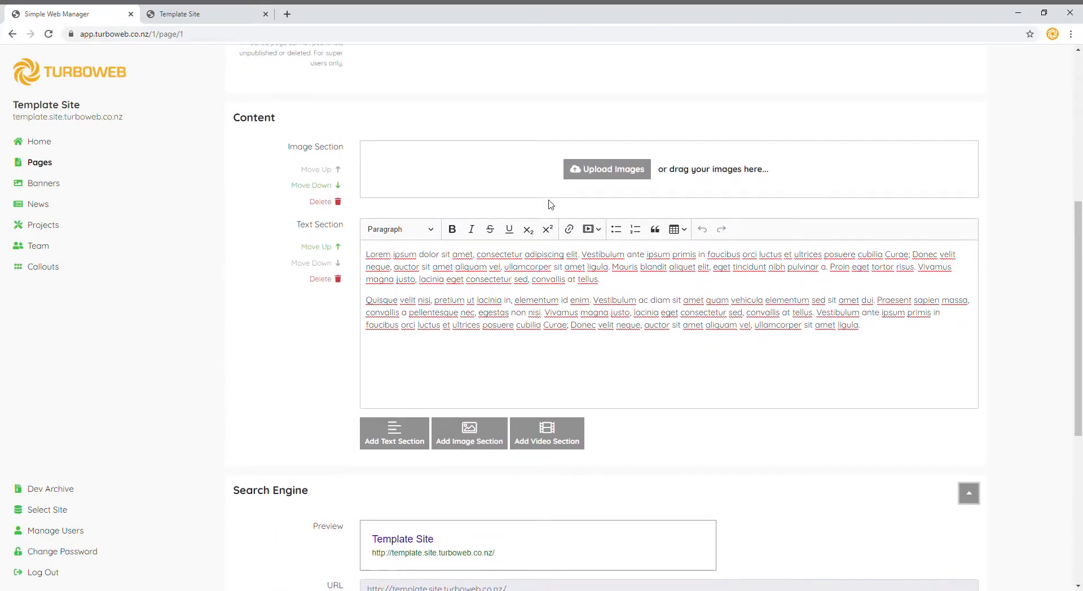
scroll(529, 237, "up", 5)
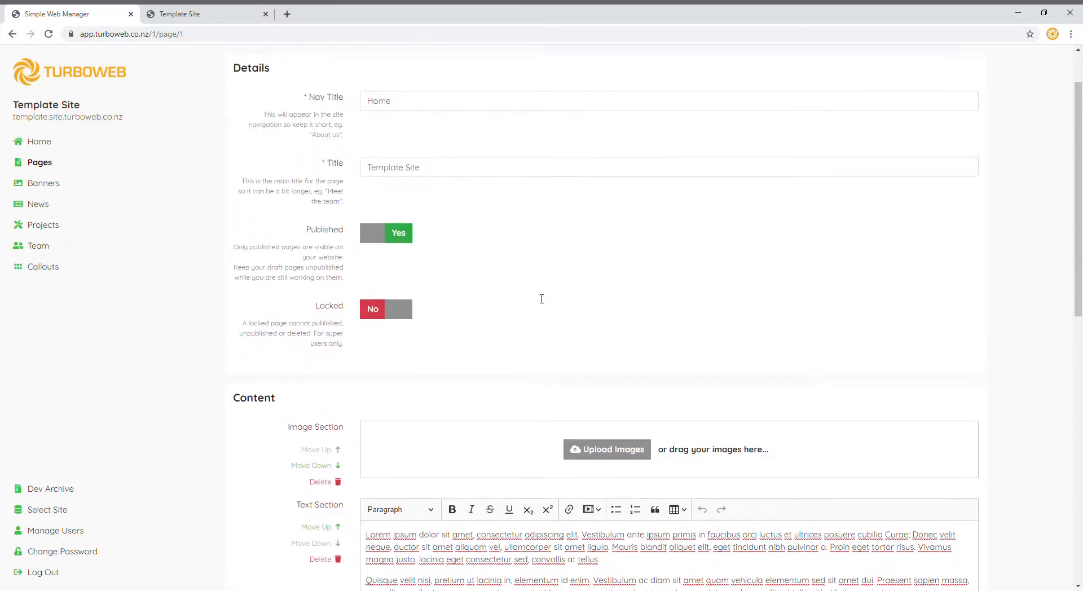
scroll(541, 299, "up", 1)
scroll(542, 299, "down", 5)
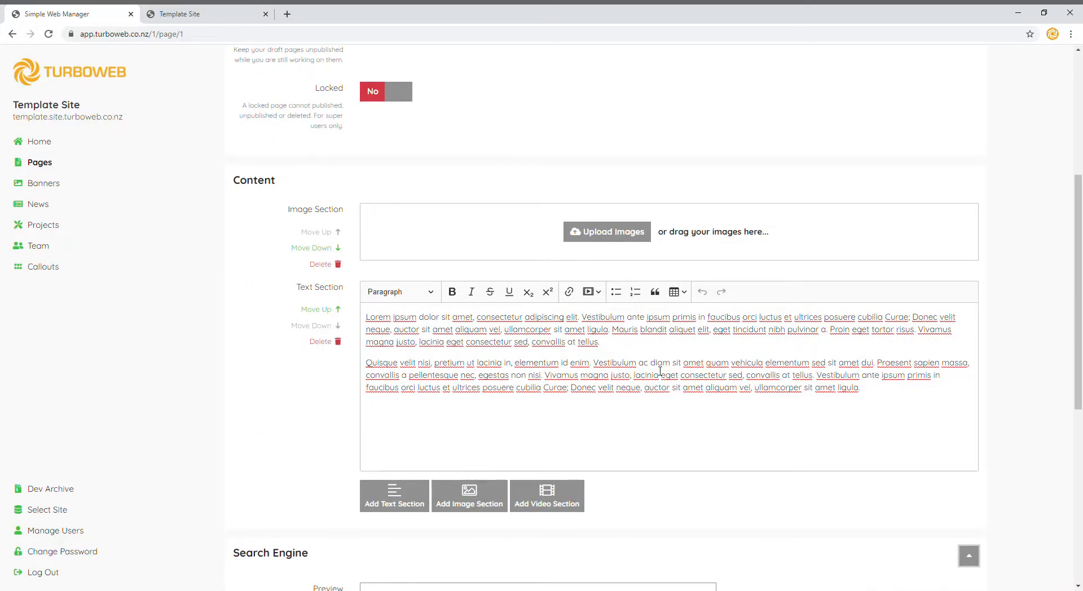
scroll(660, 371, "down", 7)
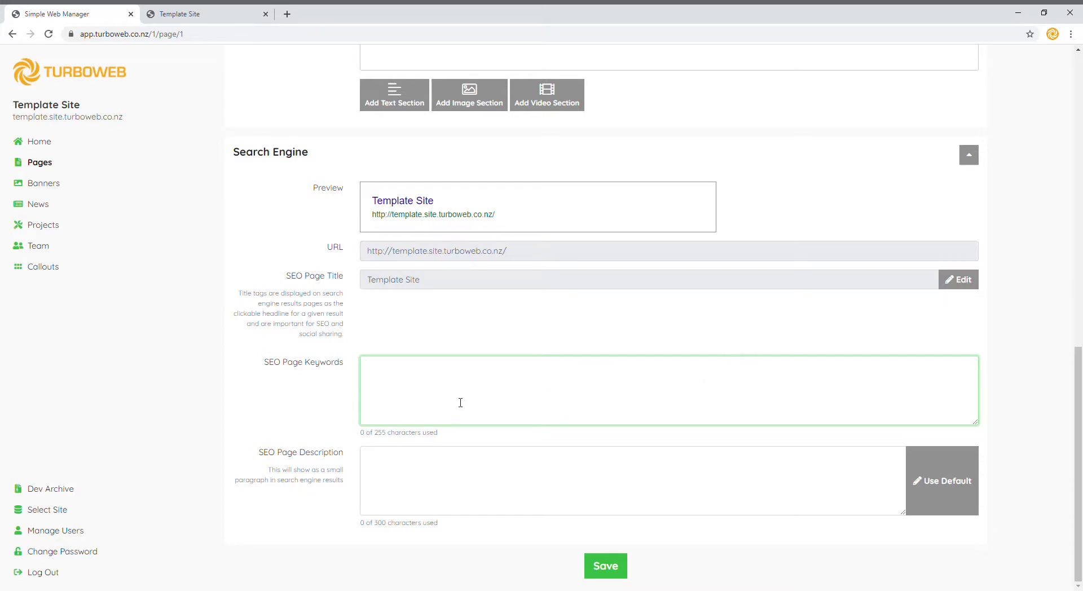
Set the SEO Page Description to "This is the part of the text that shows up in Google"
left_click(384, 470)
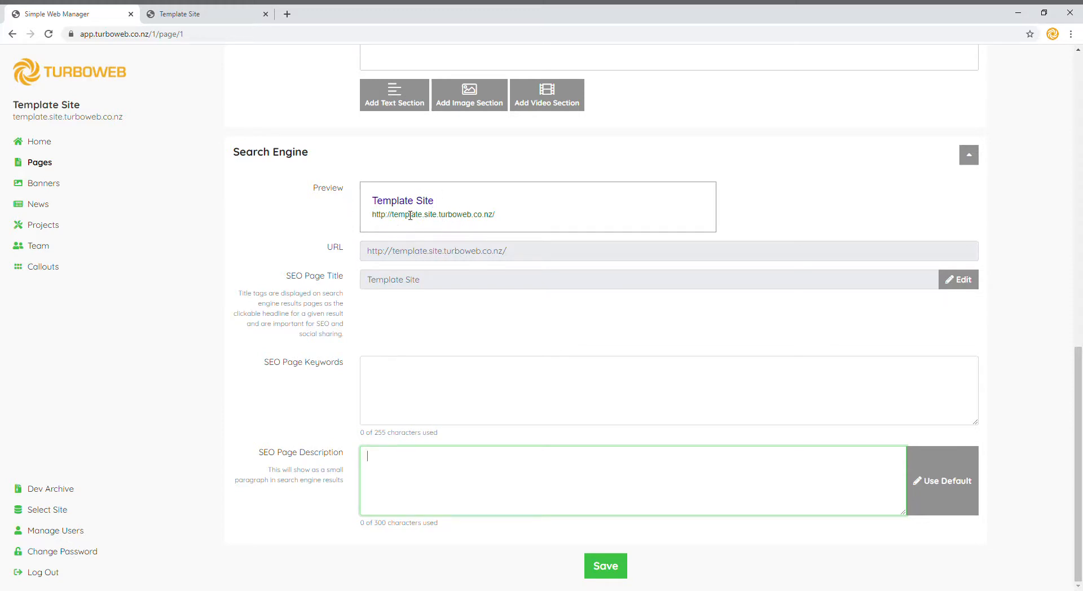
left_click_drag(389, 201, 431, 207)
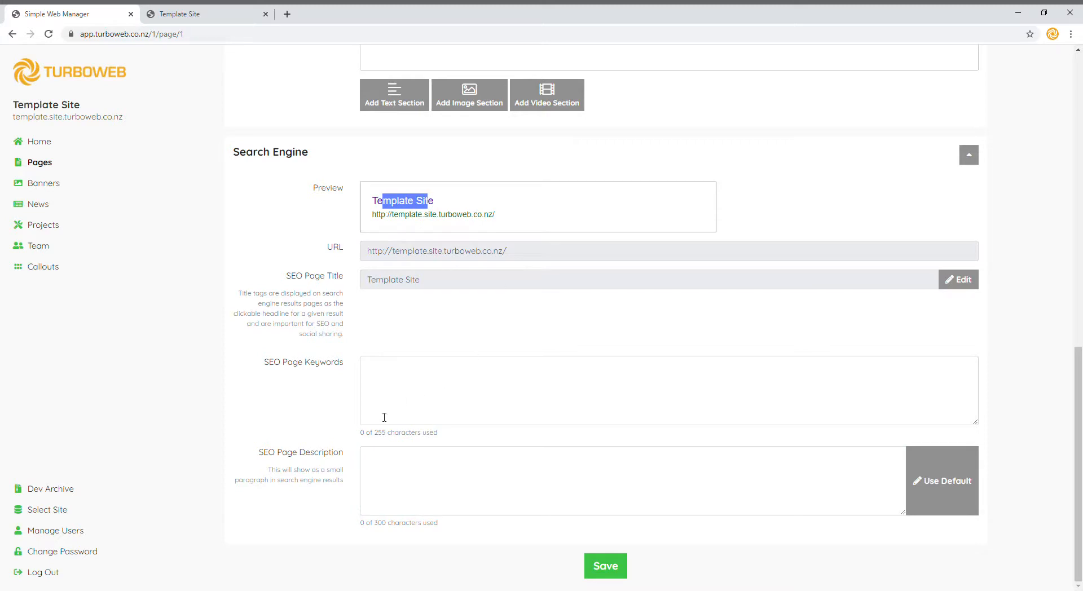
left_click(378, 469)
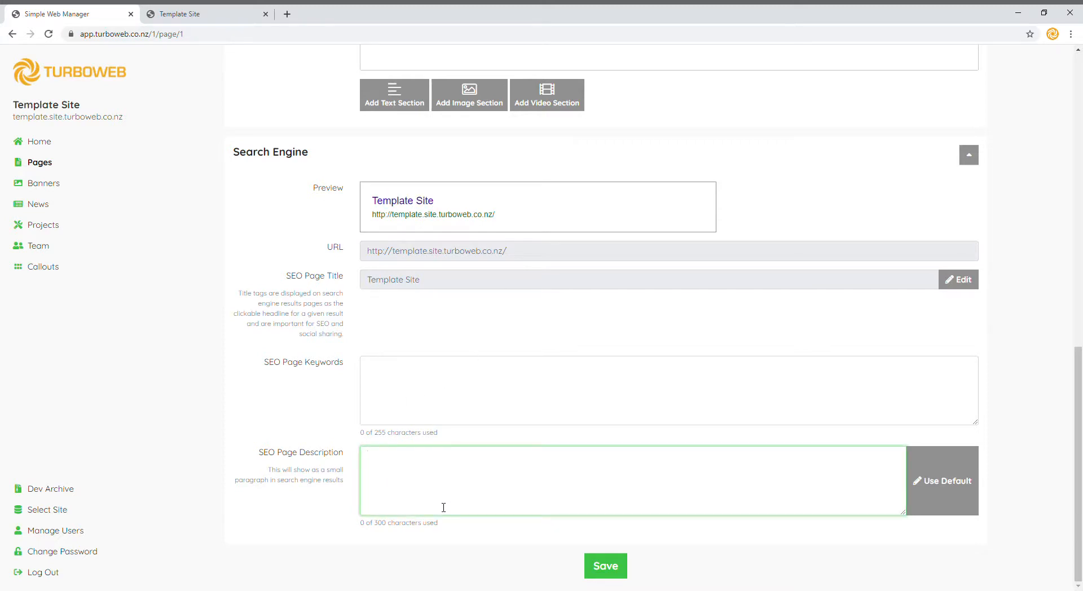
type("This is th")
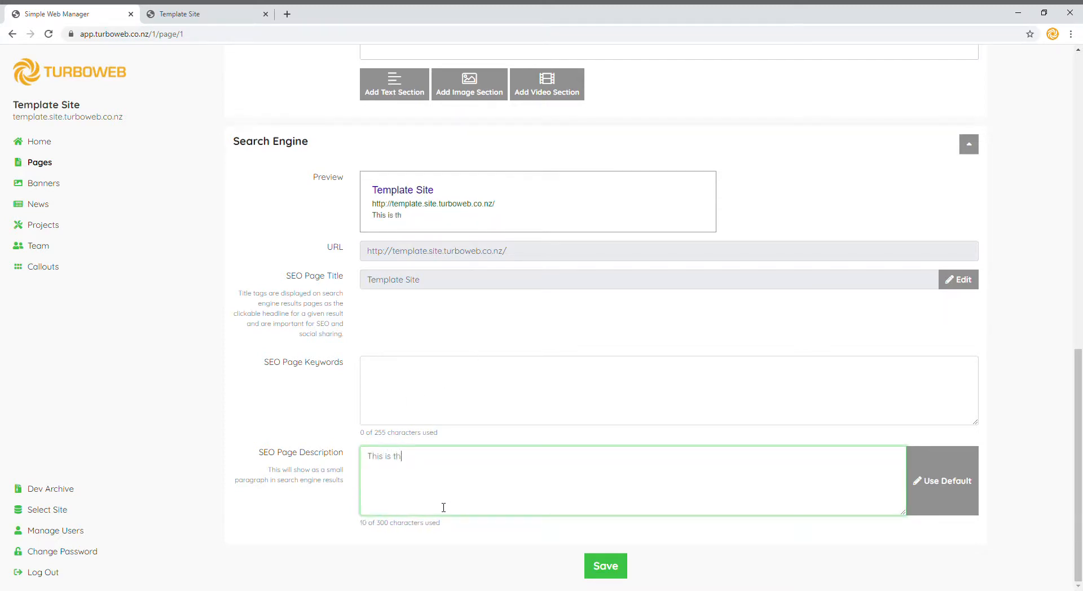
type("e part of the text that")
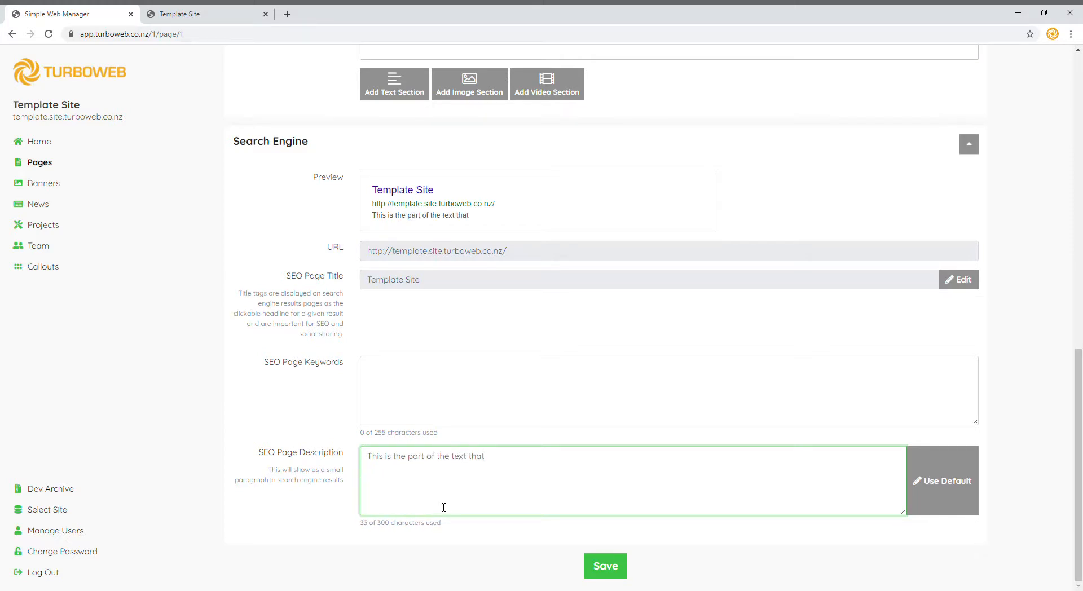
type(" shows up in Google")
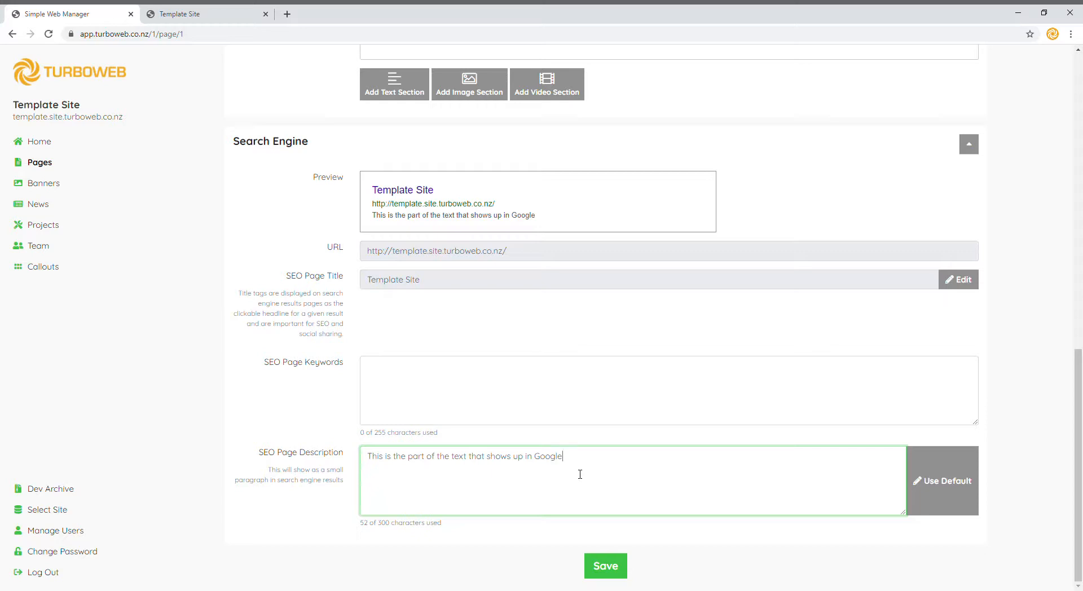
Clear the Home page's SEO Page Description and save the page
left_click_drag(580, 469, 368, 488)
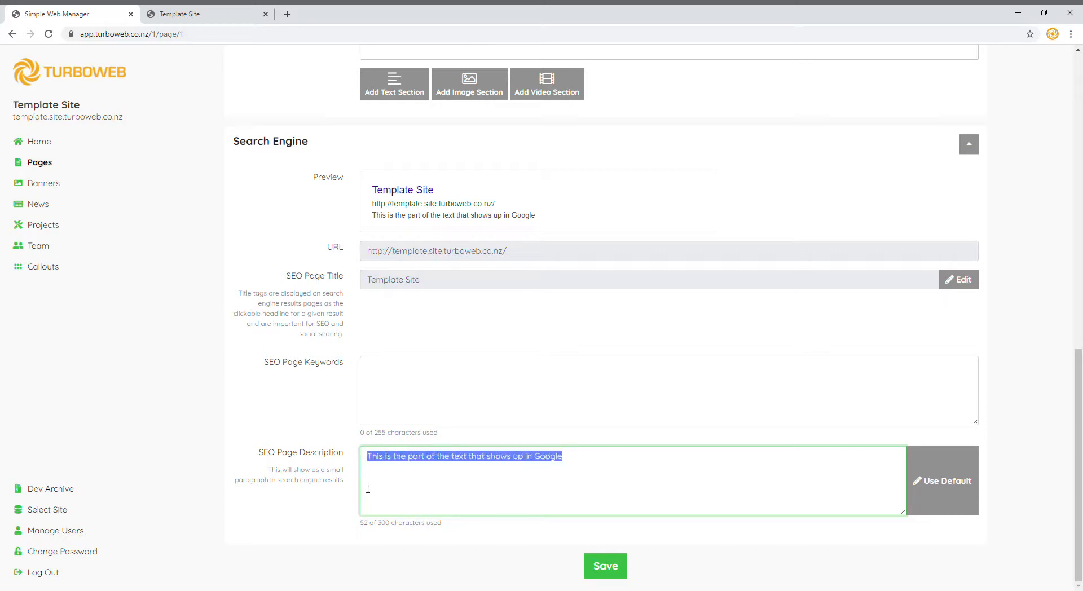
key("BackSpace")
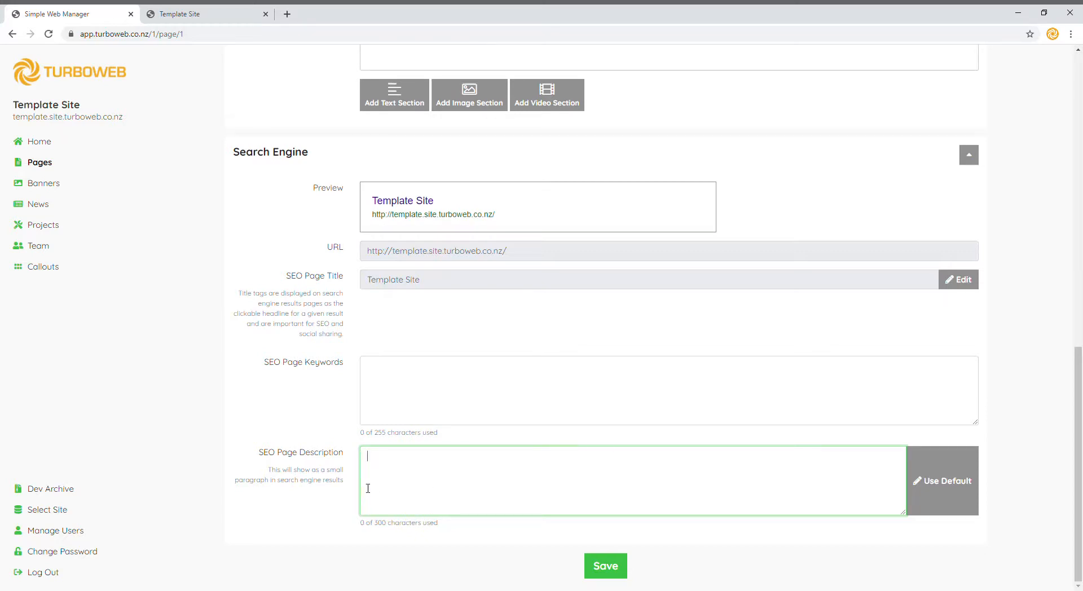
left_click(614, 568)
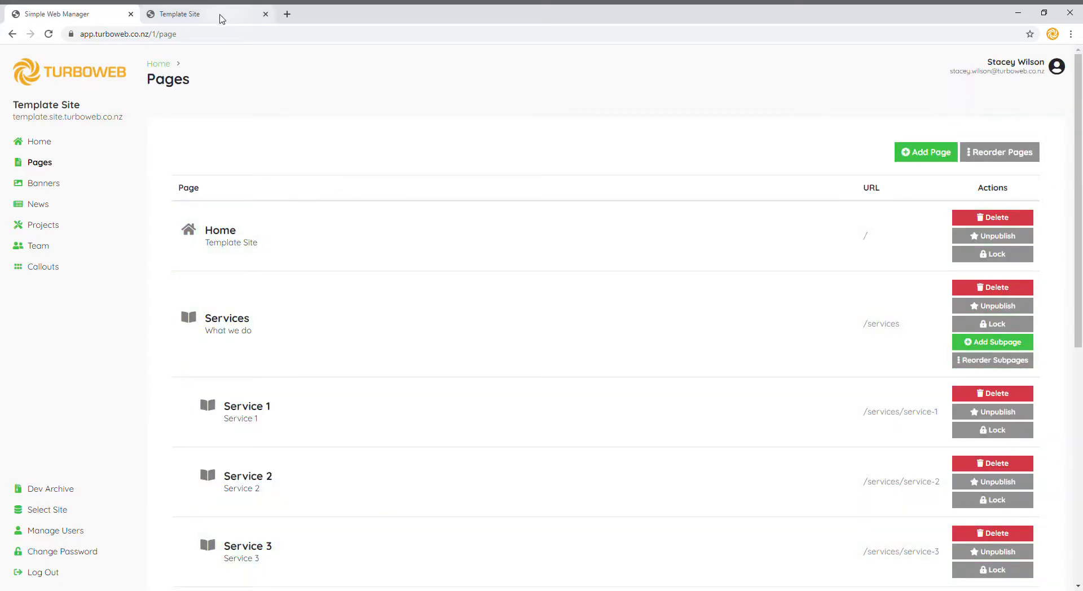
Open the Services page for editing and compare its text content with the Services page on the public website
left_click(329, 334)
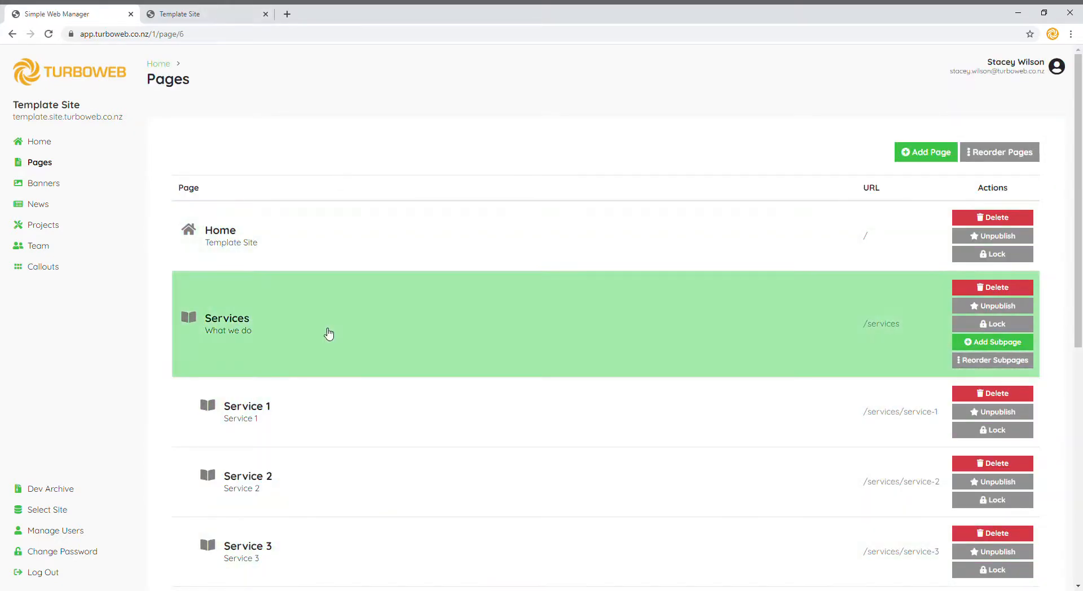
scroll(317, 299, "down", 7)
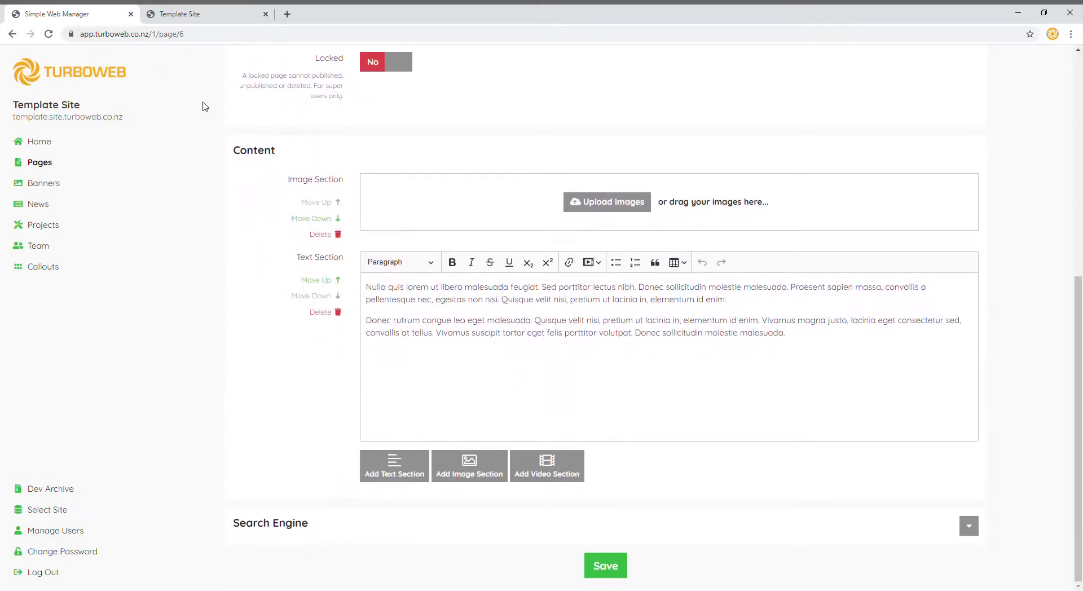
scroll(205, 107, "up", 7)
left_click(181, 14)
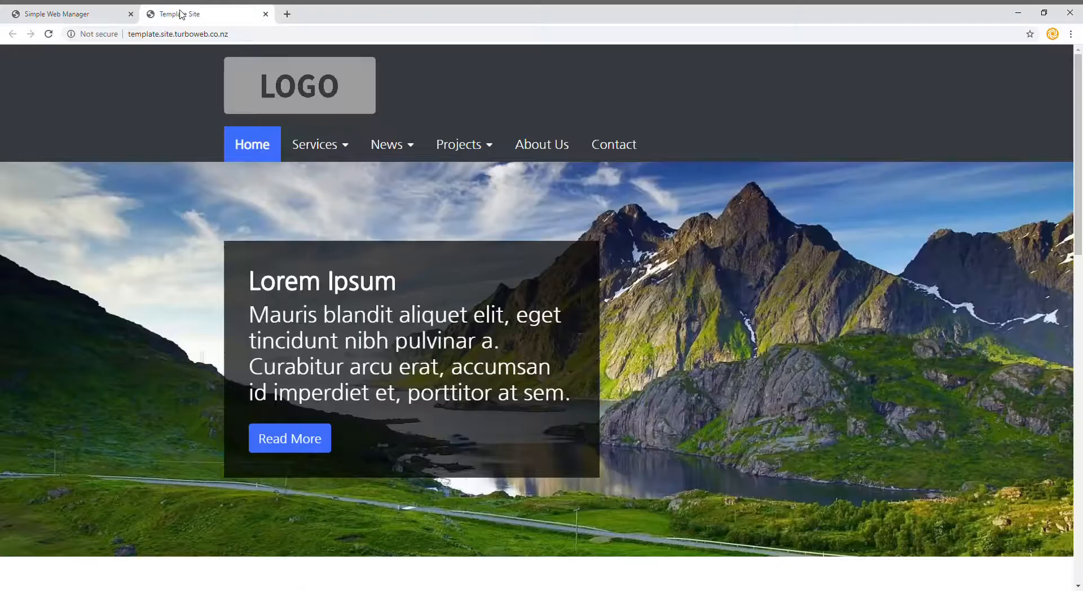
left_click(326, 148)
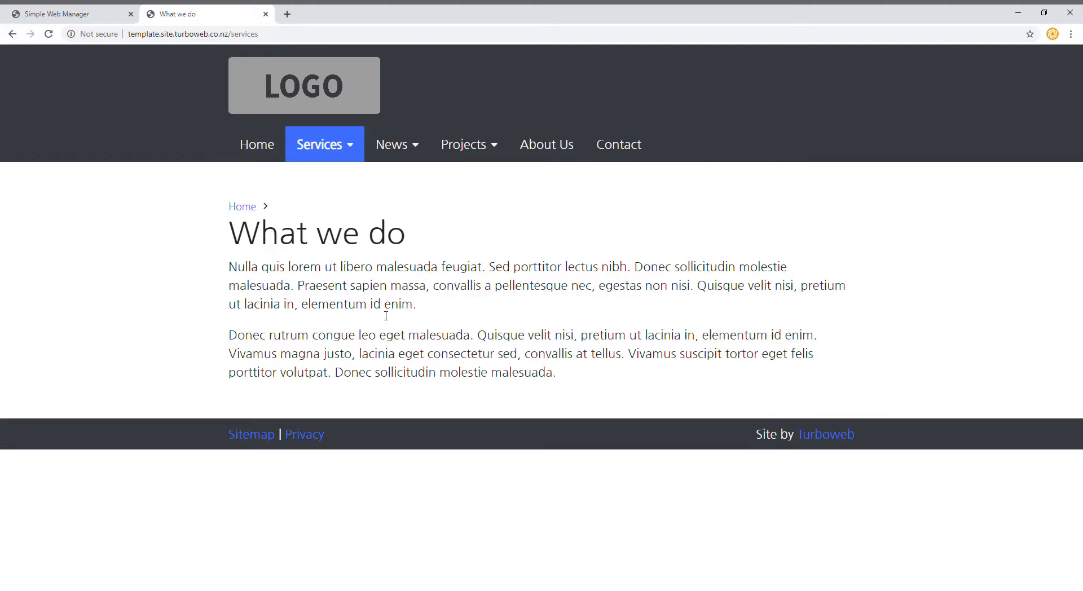
left_click(85, 15)
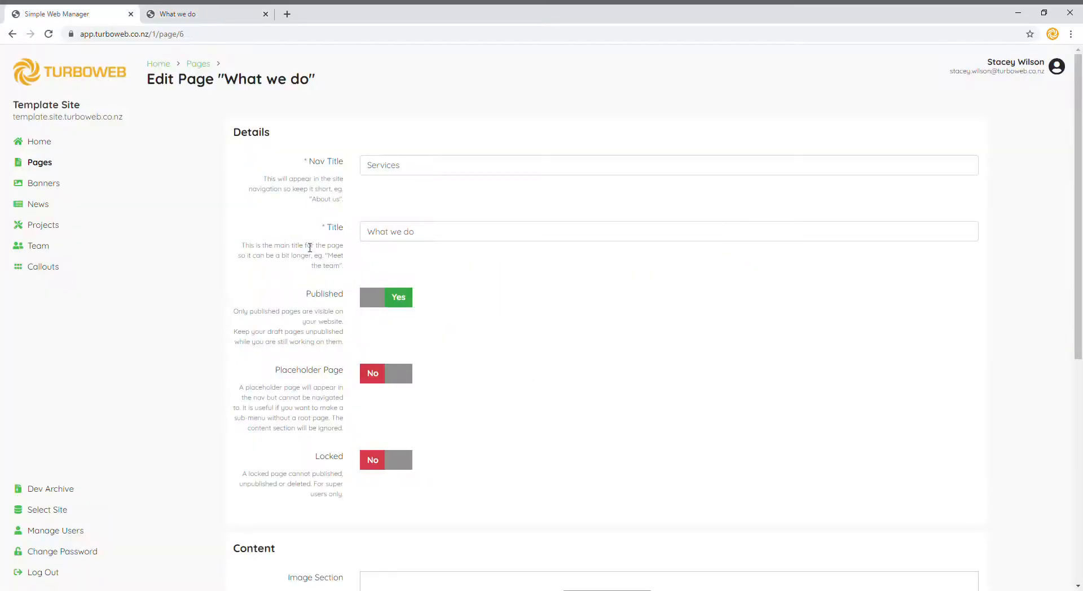
scroll(361, 234, "down", 7)
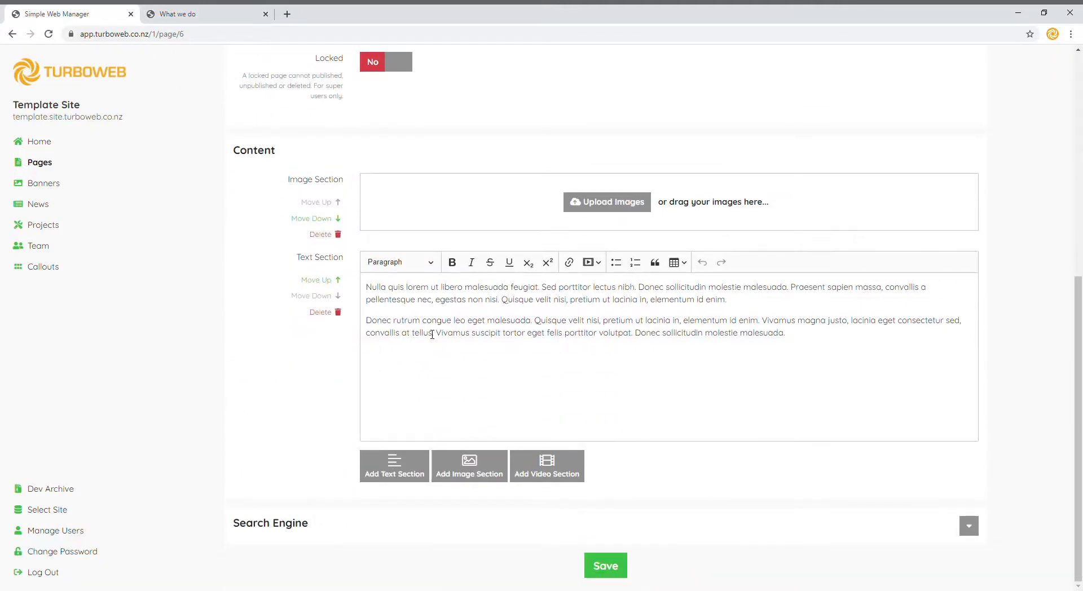
left_click(233, 19)
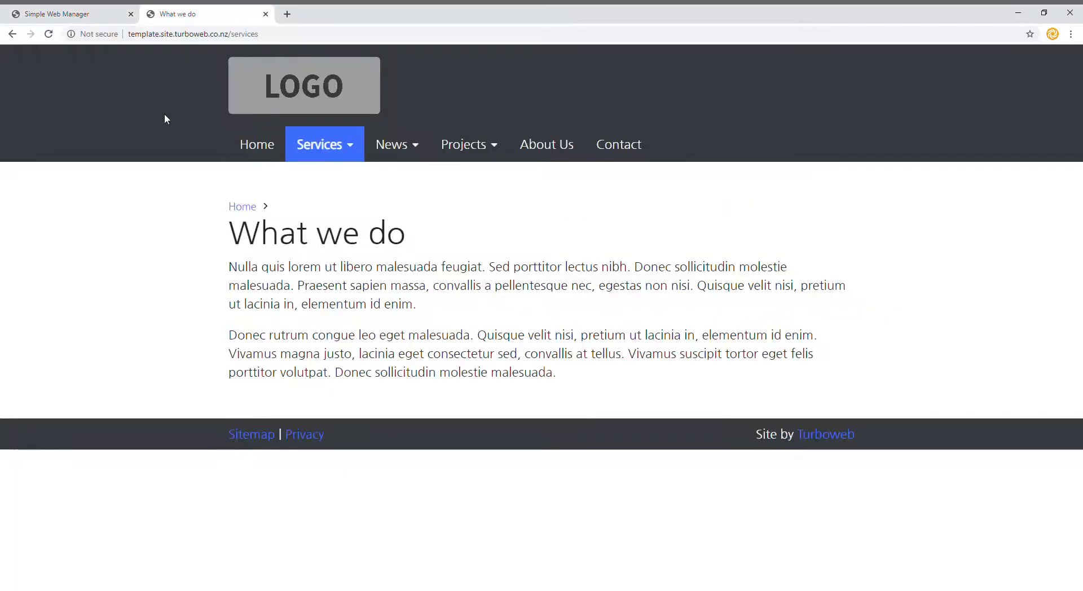
Compare the Services page's Title and Nav Title fields with the heading and navigation on the public website
left_click(99, 16)
scroll(293, 305, "up", 5)
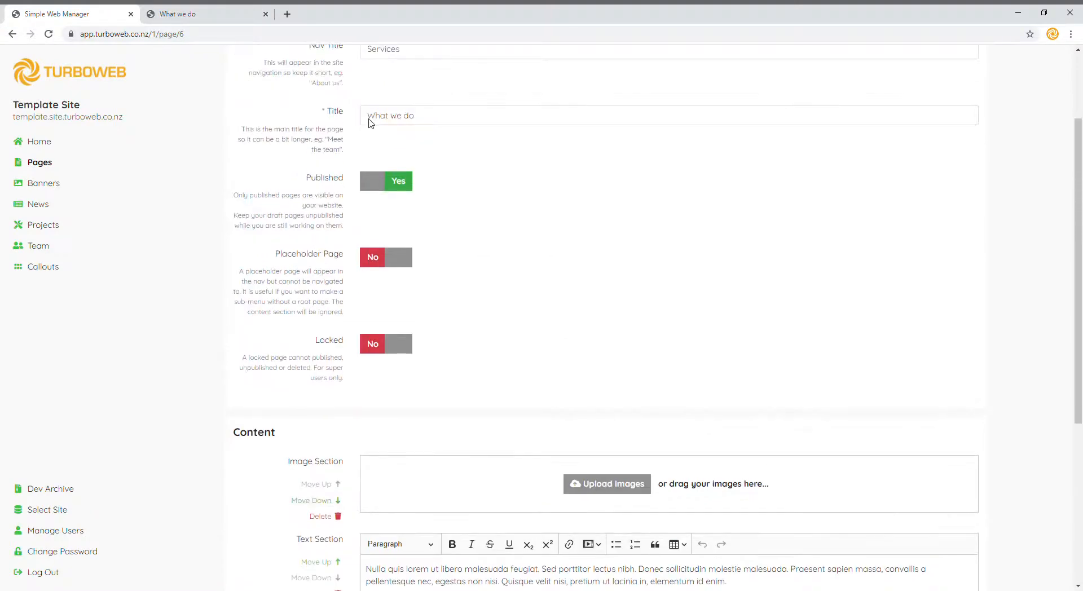
left_click_drag(420, 116, 352, 118)
left_click(223, 16)
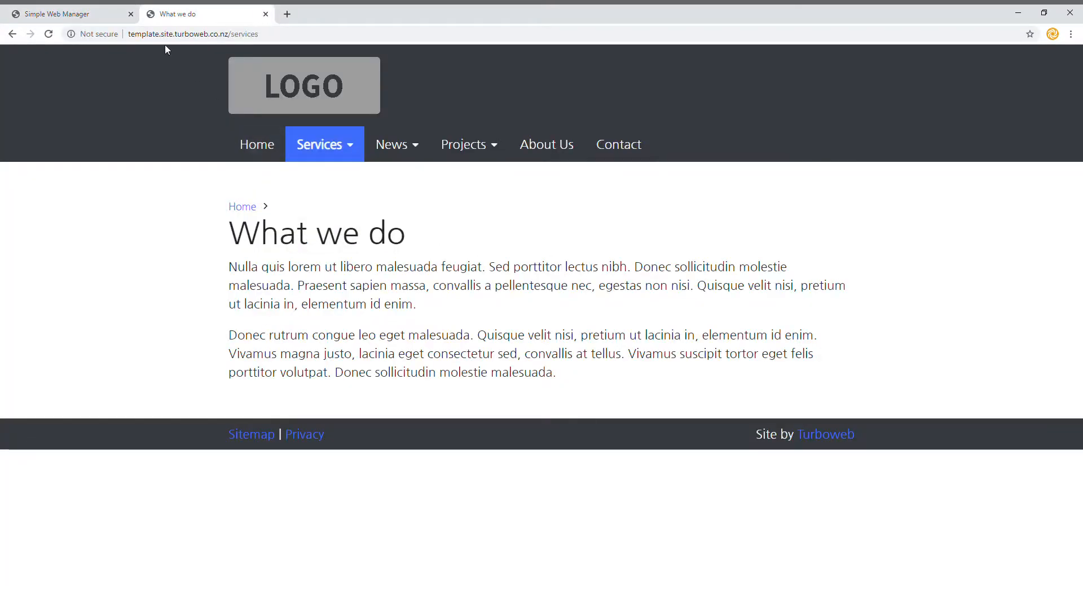
left_click(117, 18)
scroll(315, 282, "up", 3)
double_click(406, 164)
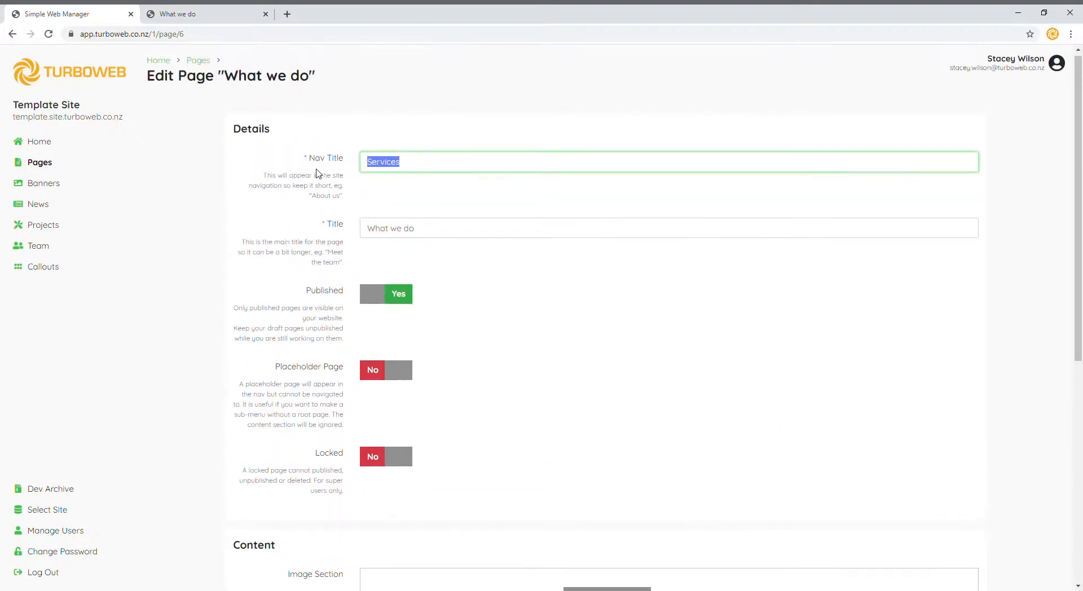
left_click(213, 15)
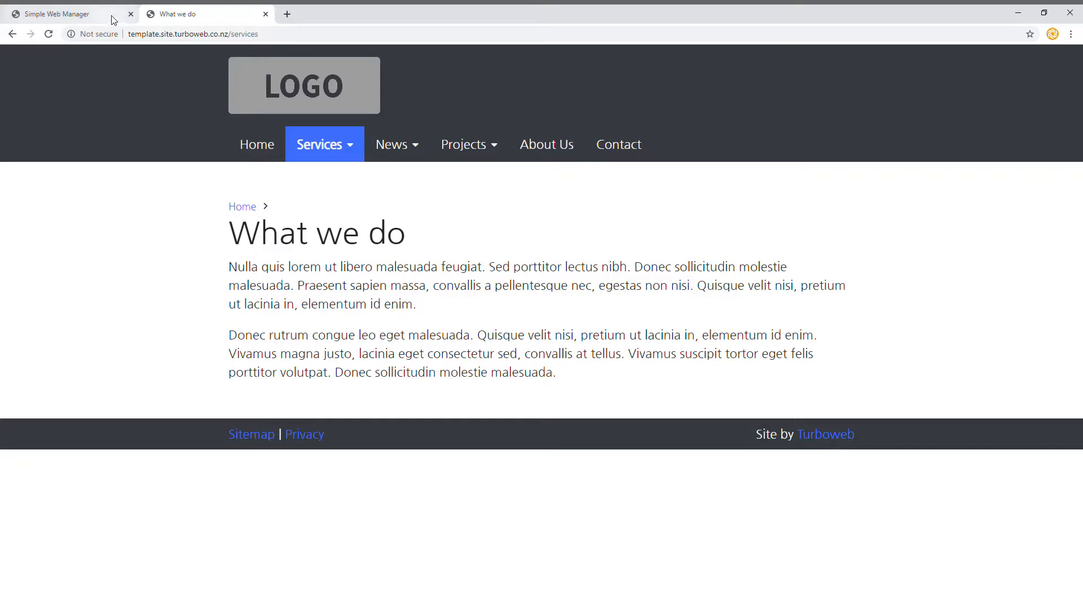
View the News page on the public website, and open the News page for editing from the site manager's page list
left_click(395, 145)
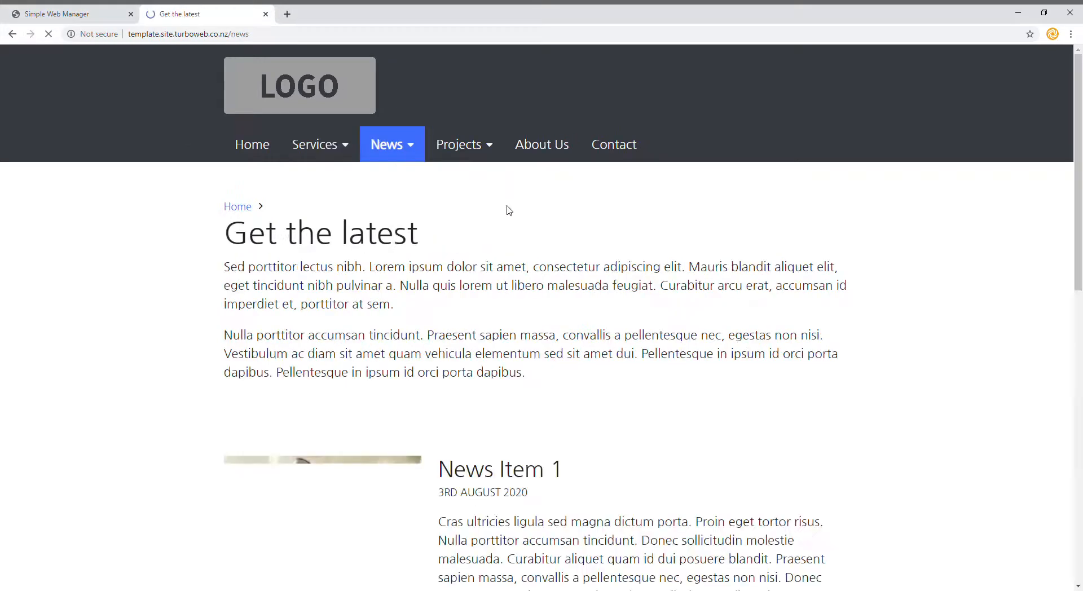
mouse_move(477, 156)
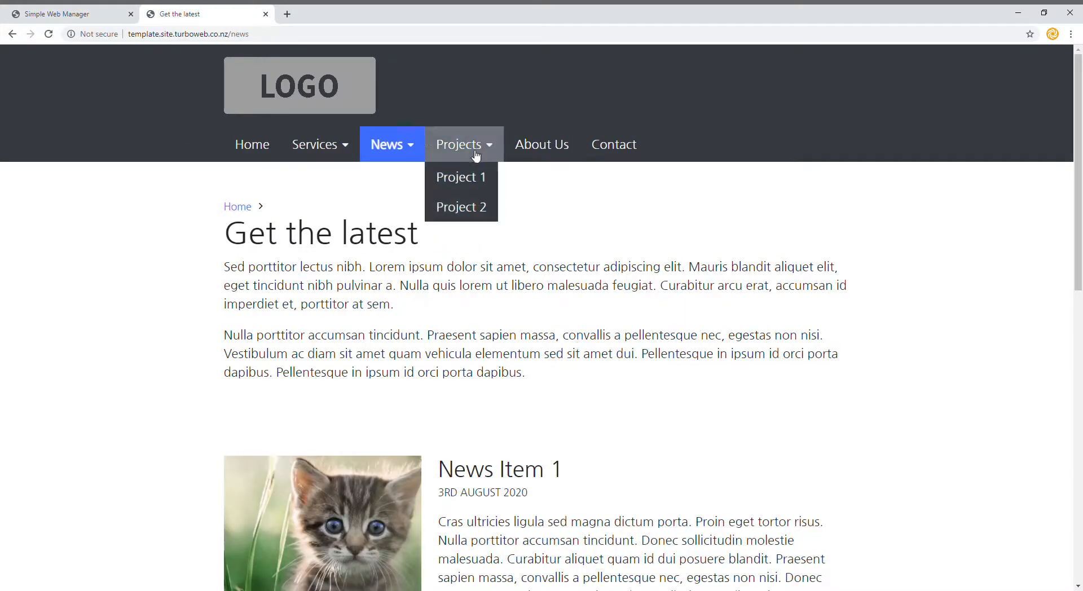
left_click(118, 14)
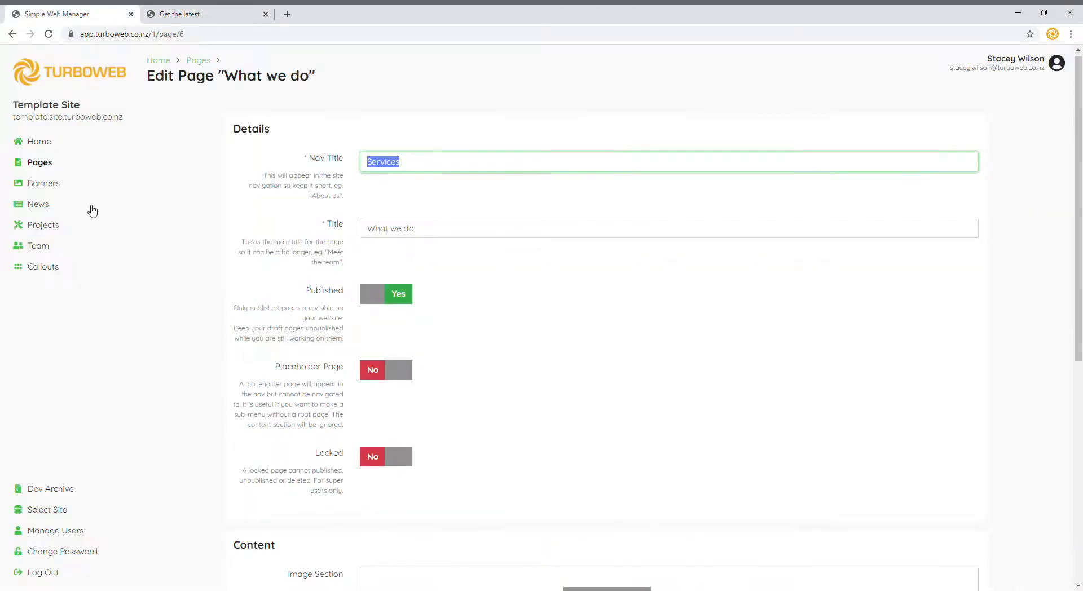
left_click(44, 165)
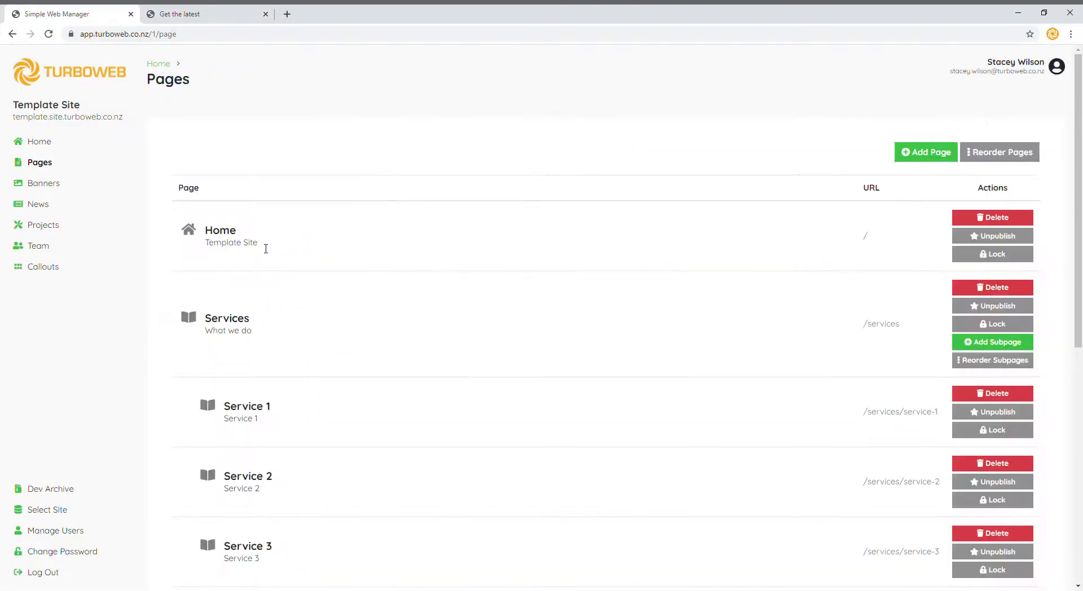
scroll(266, 249, "down", 5)
left_click(421, 286)
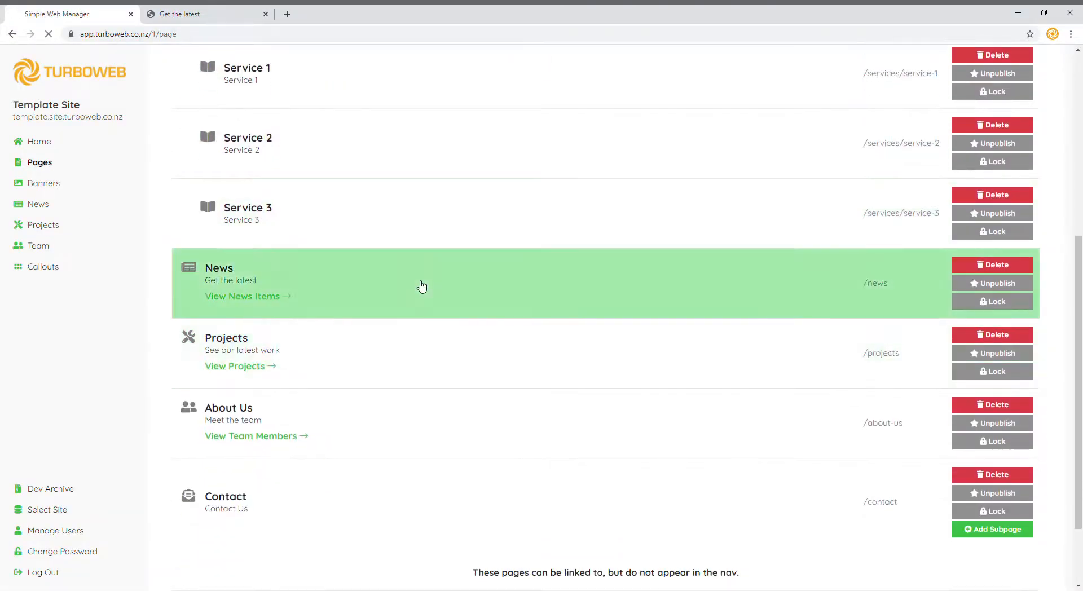
Compare the News page's titles and text content with its public version
scroll(277, 292, "down", 4)
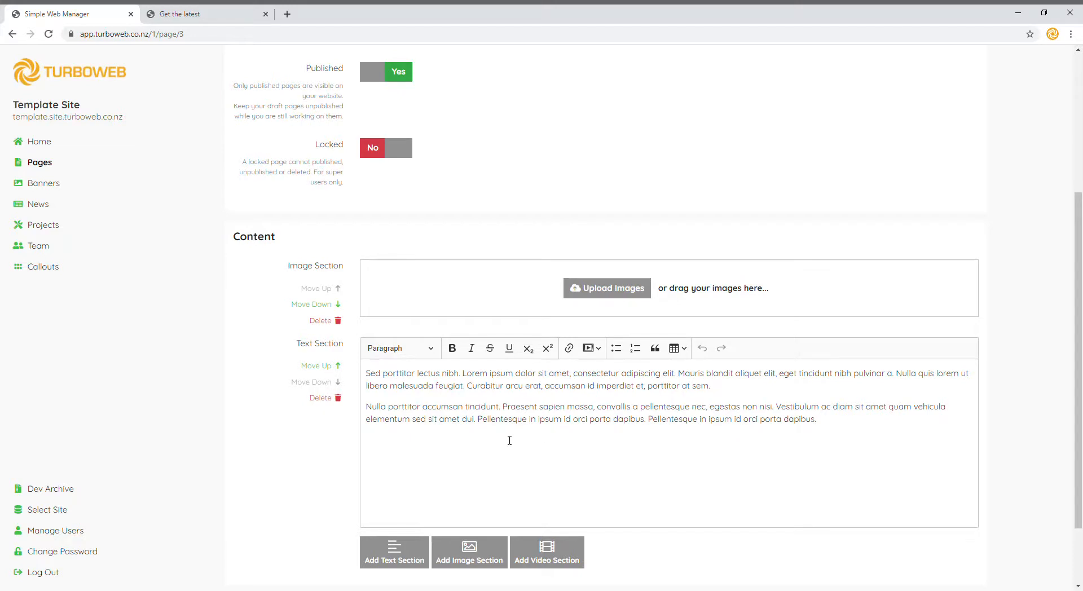
scroll(497, 435, "up", 4)
left_click(179, 19)
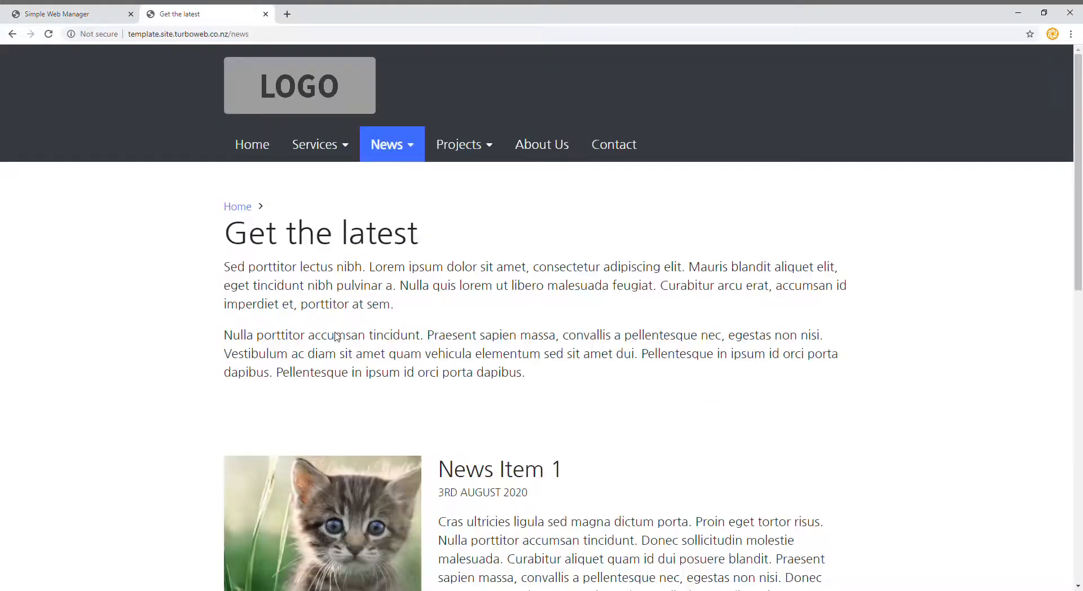
left_click(110, 14)
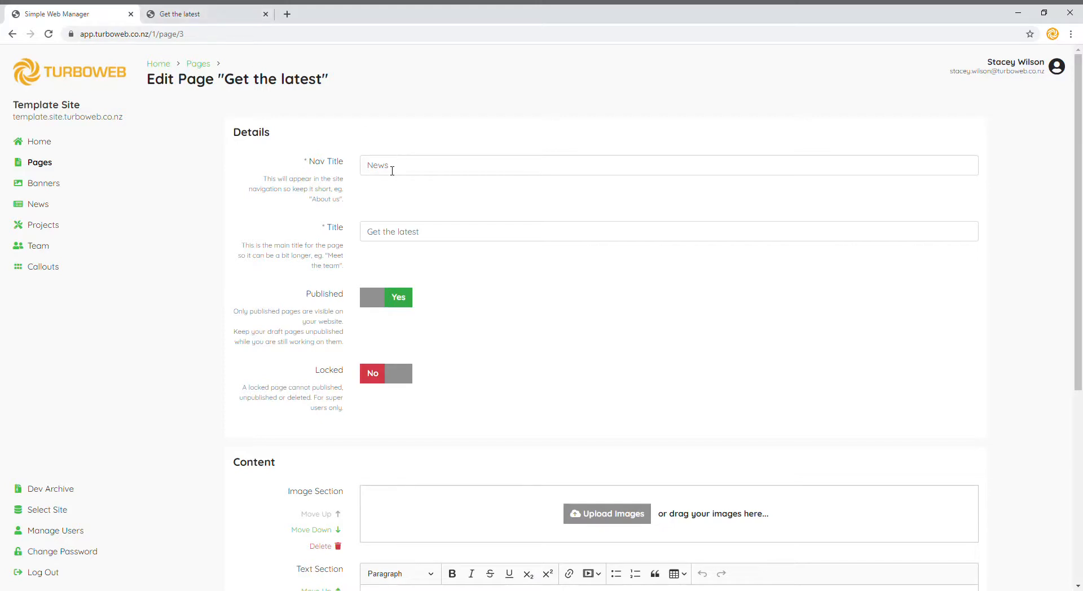
scroll(317, 205, "down", 5)
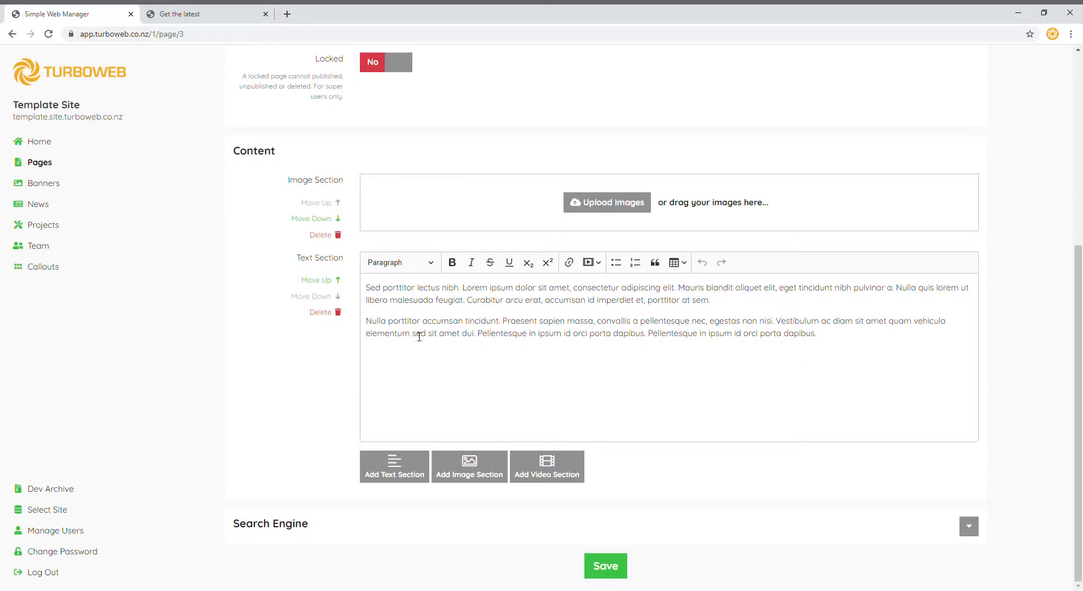
Examine the news items below the public News page's text and compare them with the page editor's content
left_click(213, 15)
scroll(520, 288, "down", 10)
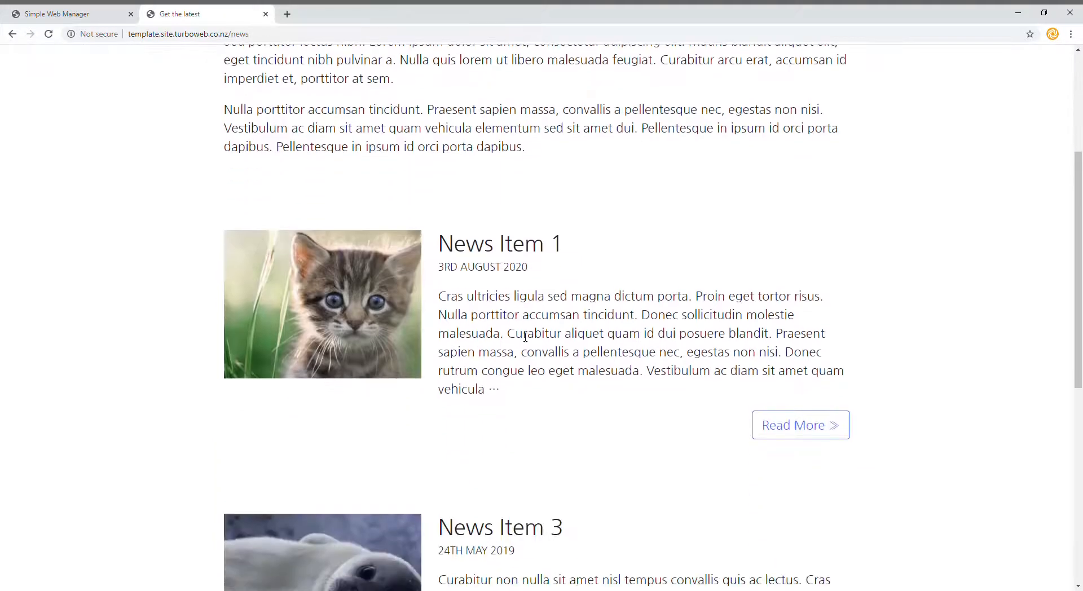
left_click(76, 14)
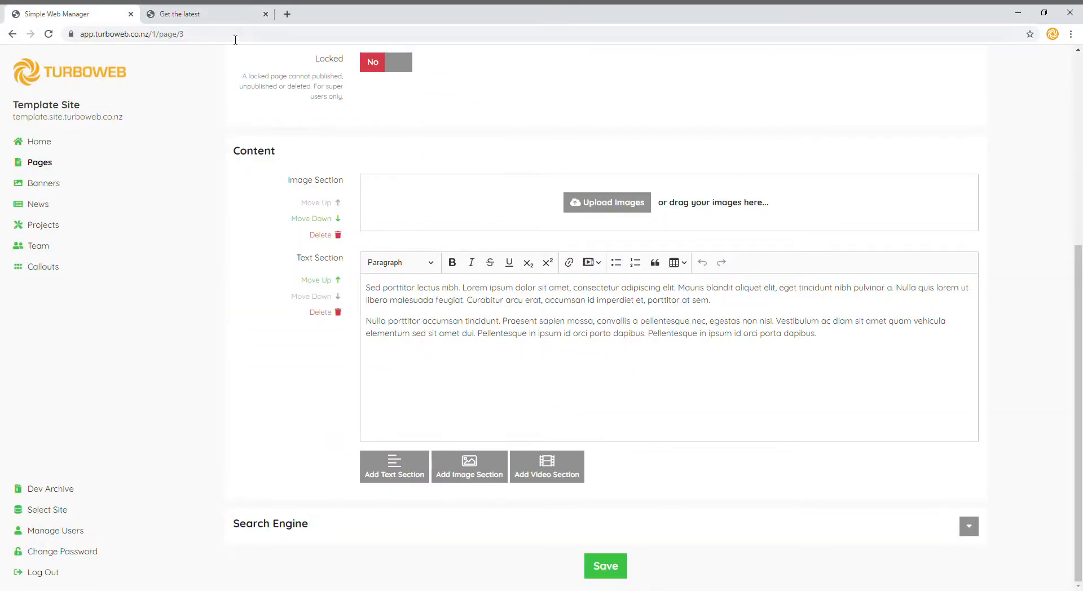
left_click(212, 14)
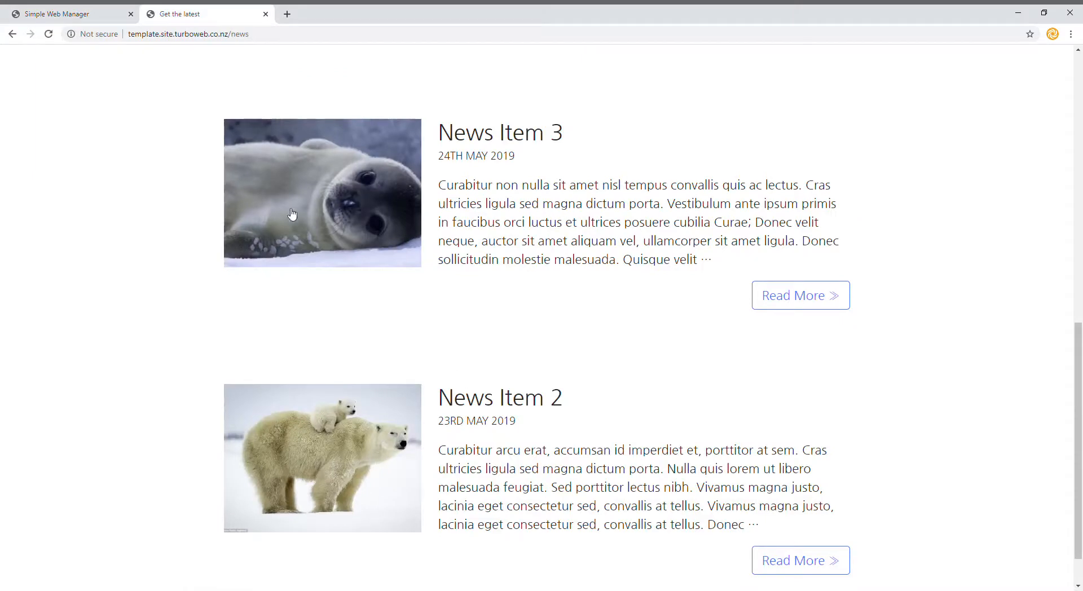
left_click(90, 14)
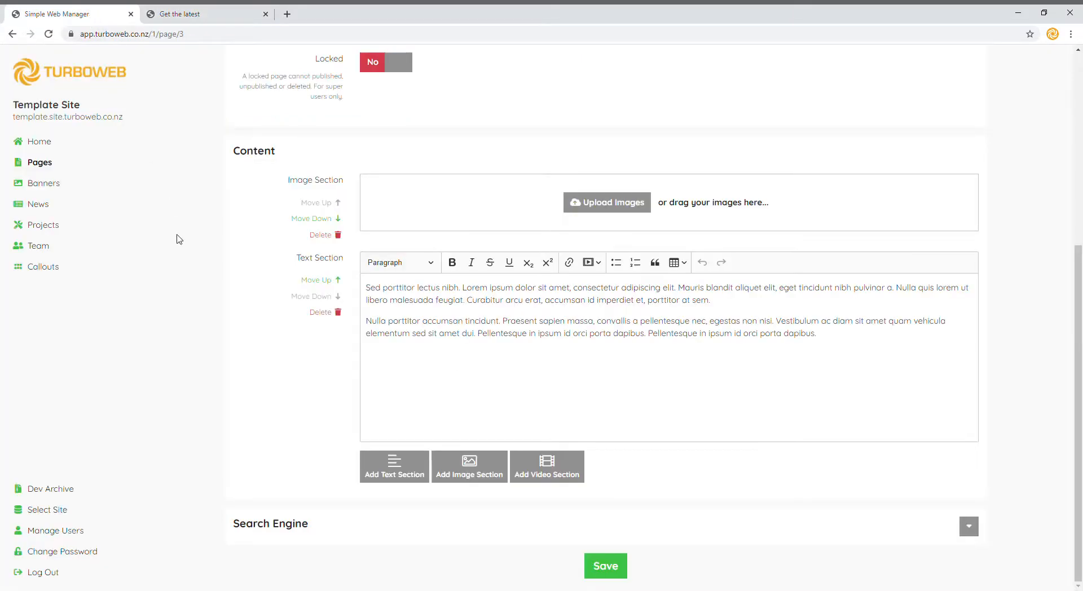
Save the News page, and open the About Us page for editing at its Content section
left_click(609, 568)
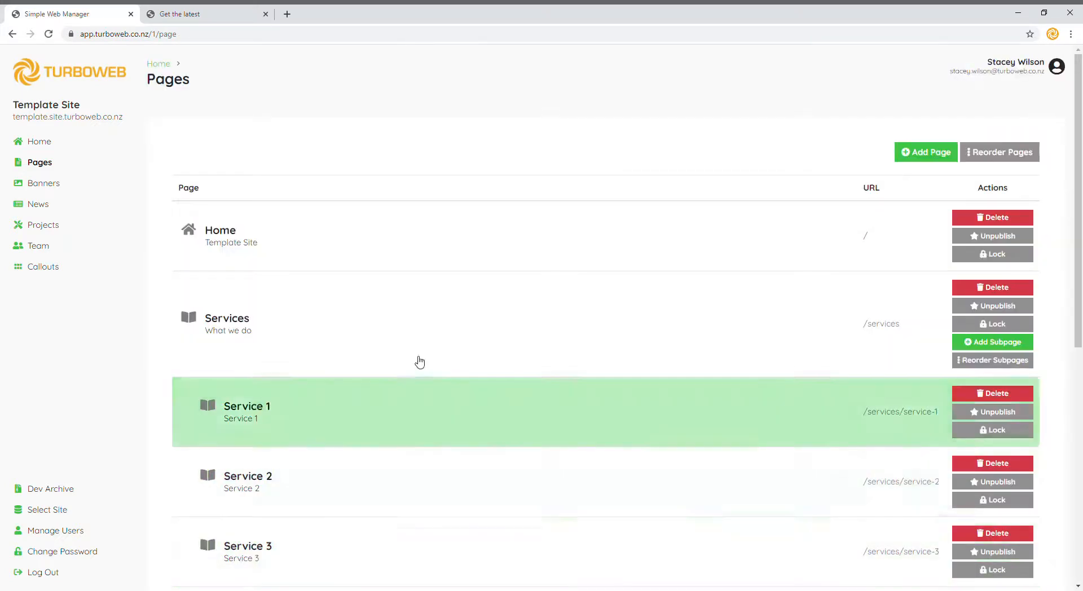
scroll(431, 285, "down", 4)
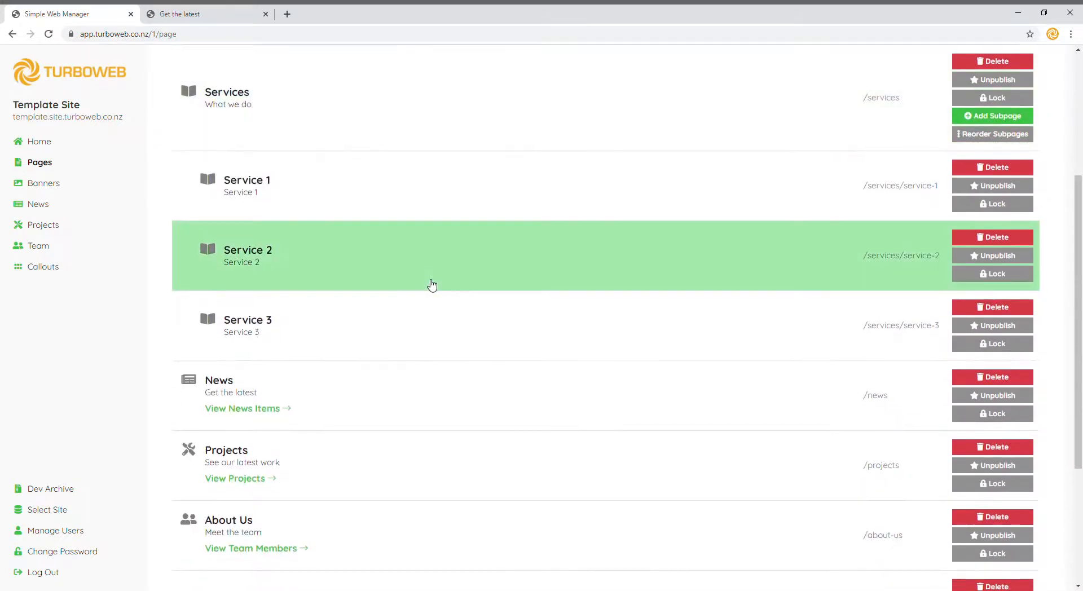
scroll(431, 285, "down", 4)
scroll(432, 285, "up", 3)
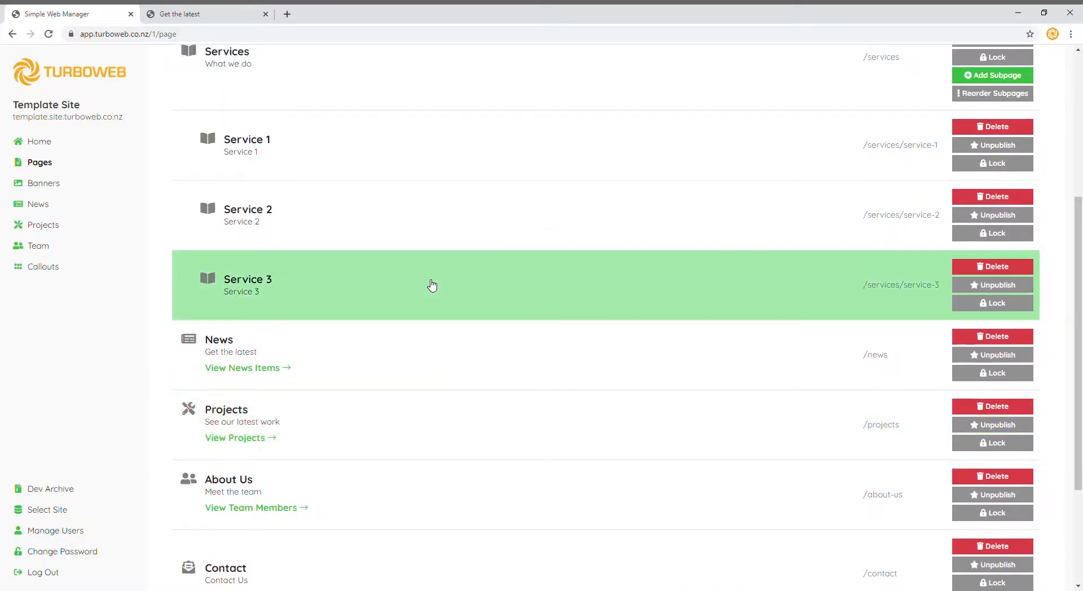
scroll(432, 285, "down", 1)
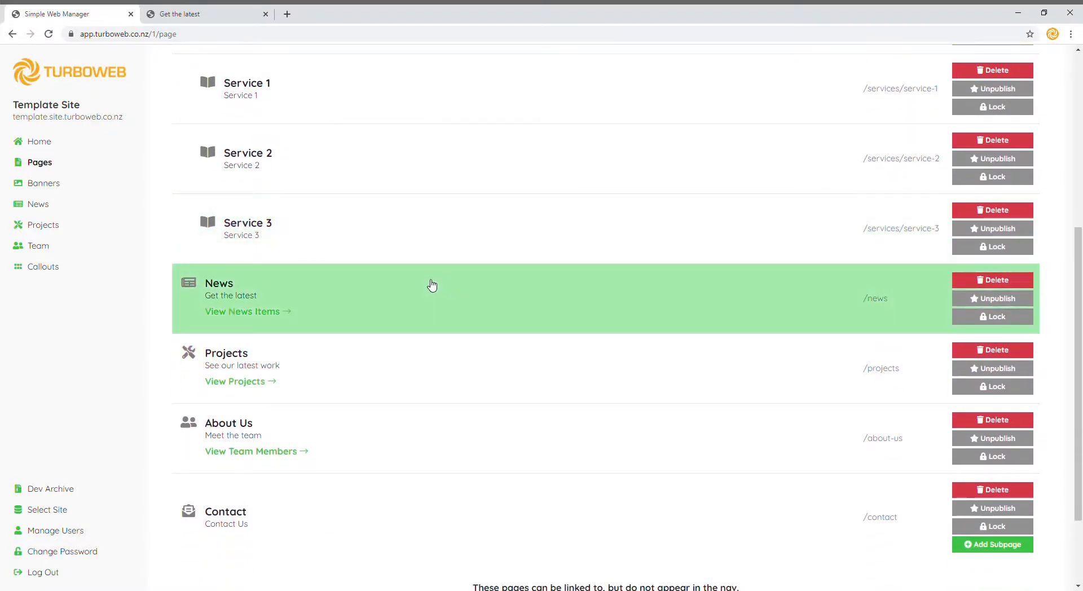
scroll(431, 285, "down", 1)
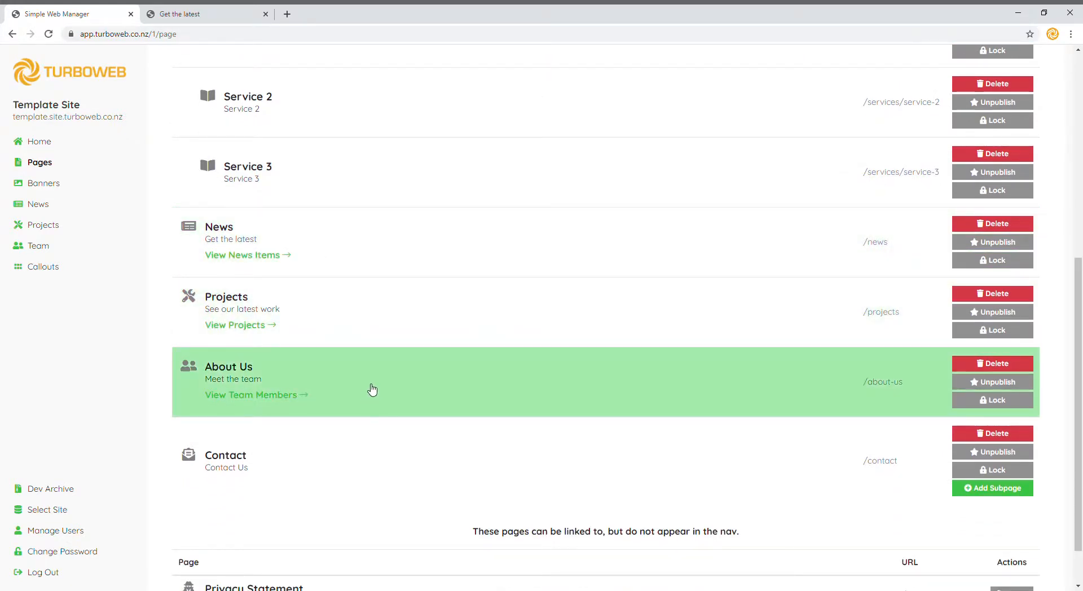
left_click(372, 389)
scroll(331, 393, "down", 5)
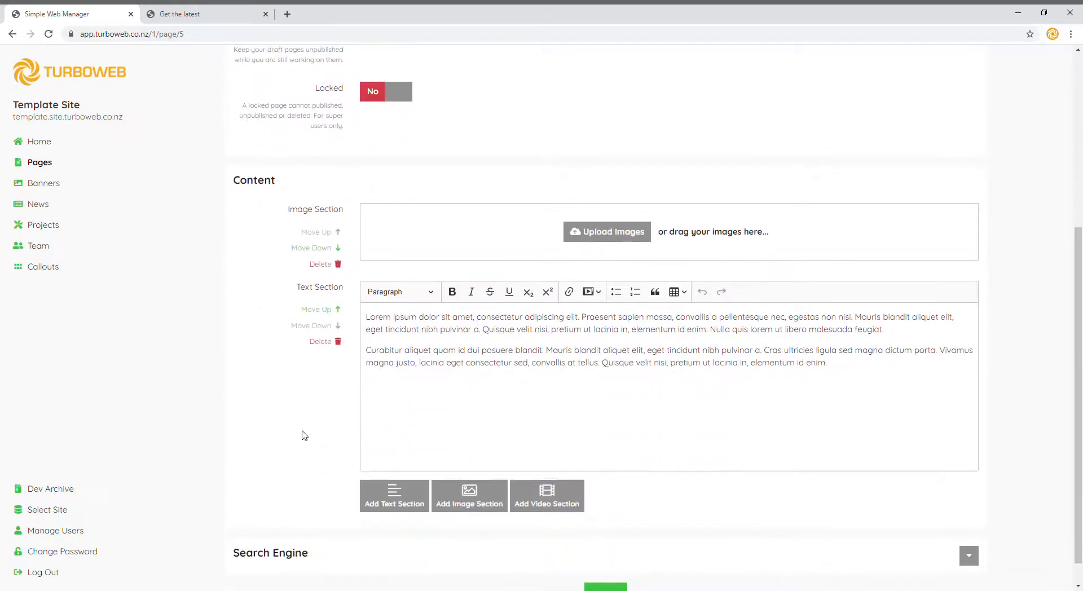
Open the About Us page on the public website and examine its introductory text and team members
left_click(231, 17)
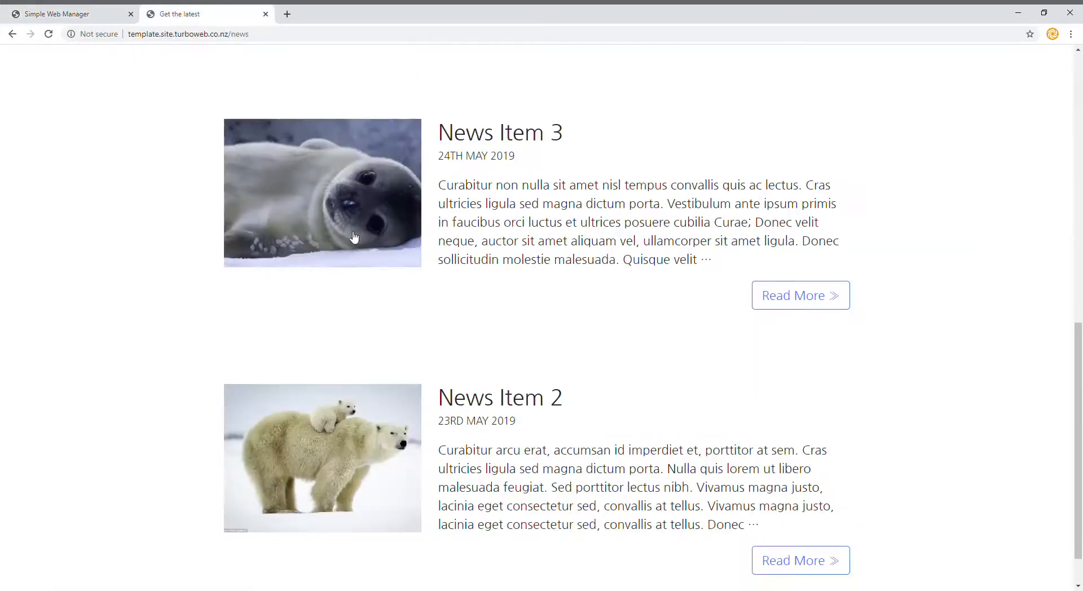
scroll(497, 206, "up", 5)
scroll(498, 205, "up", 5)
left_click(539, 146)
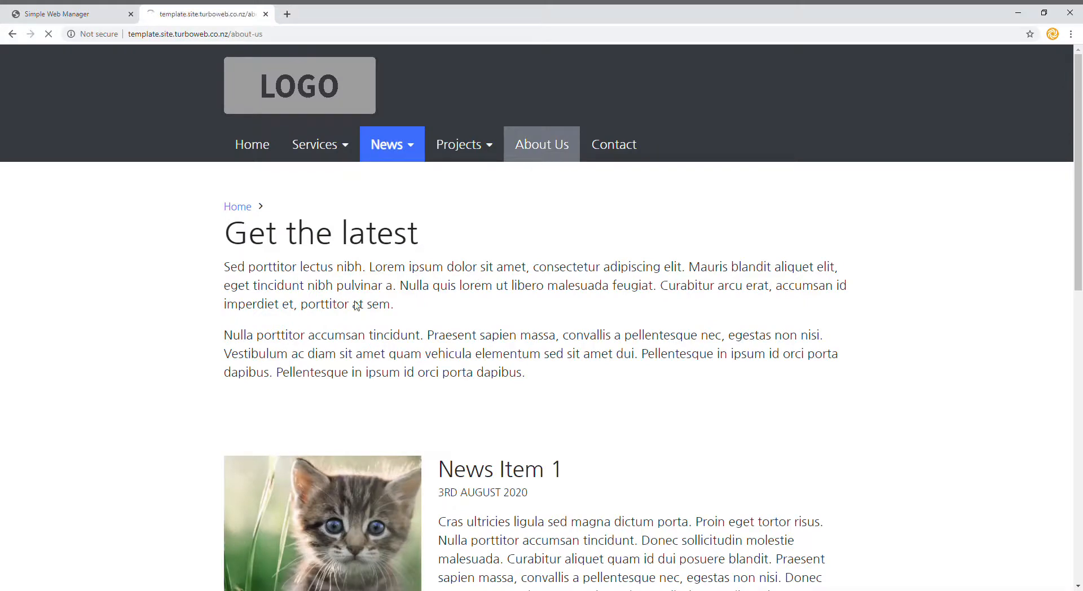
scroll(593, 297, "down", 4)
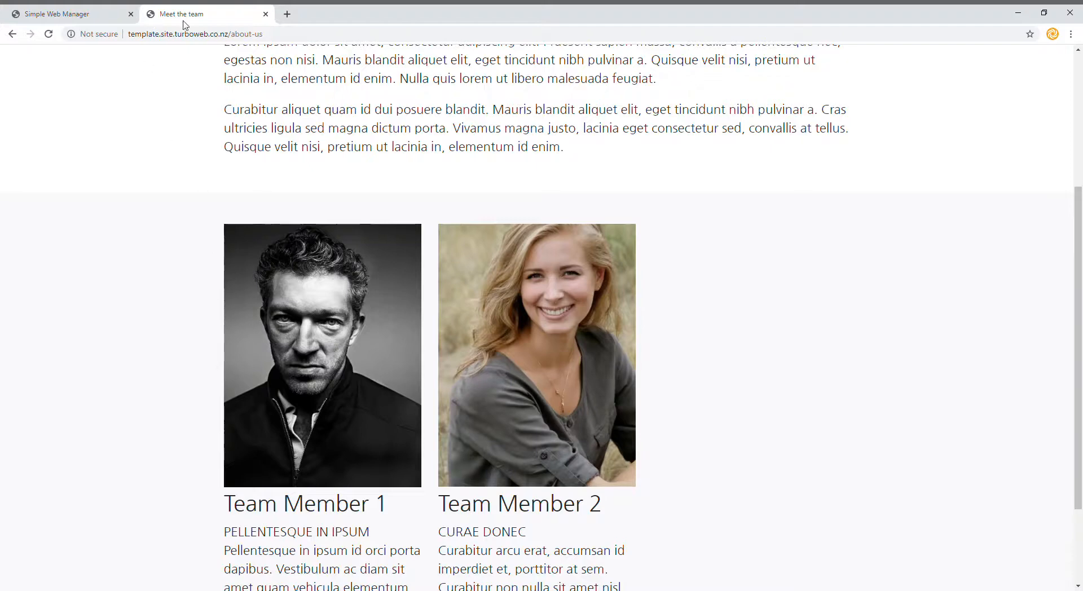
scroll(172, 177, "up", 4)
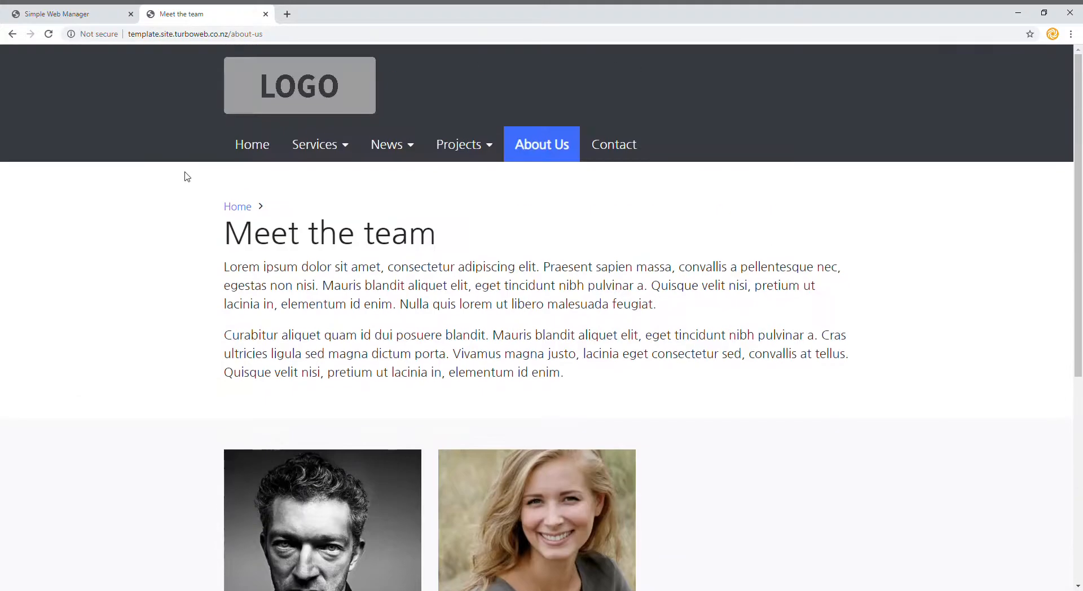
Return the public website to its Home page, and open the site manager's home dashboard
left_click(245, 149)
left_click(103, 17)
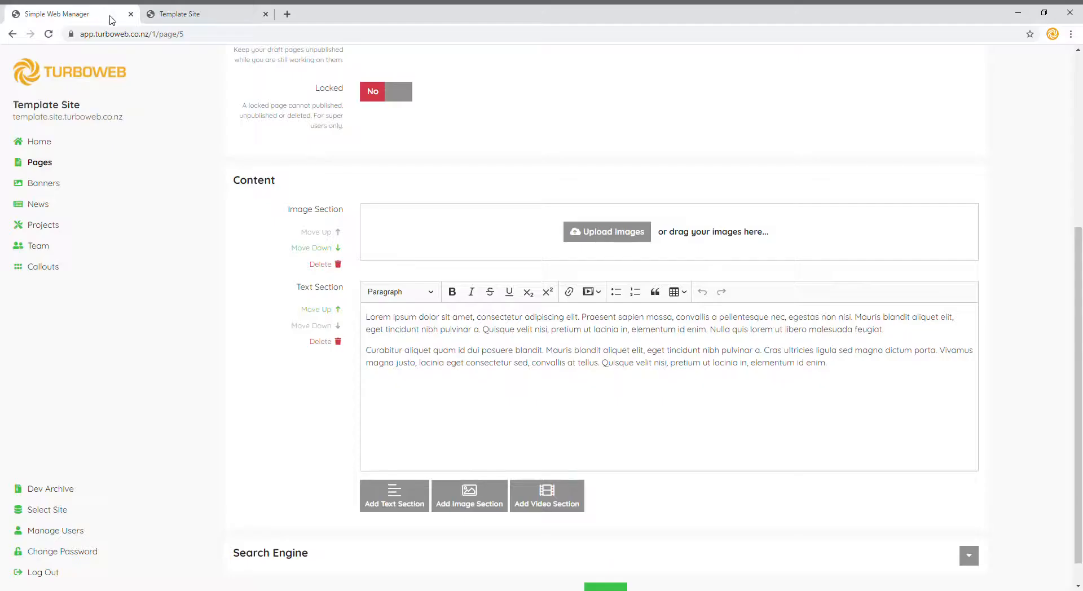
left_click(43, 142)
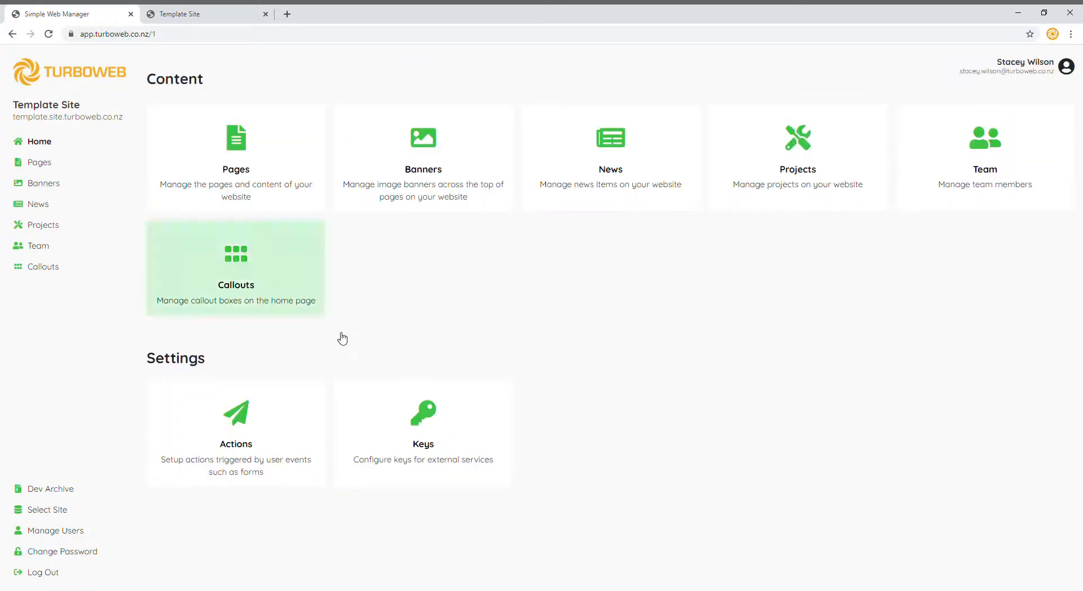